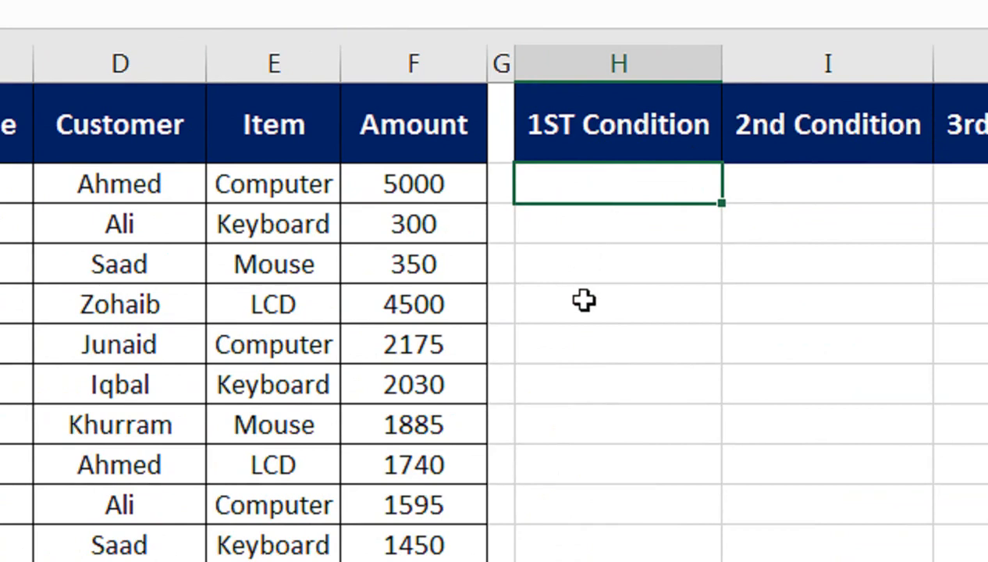
Begin an IF formula in H2 that tests B2 against the absolute company range $B$2:$B$16
text(=)
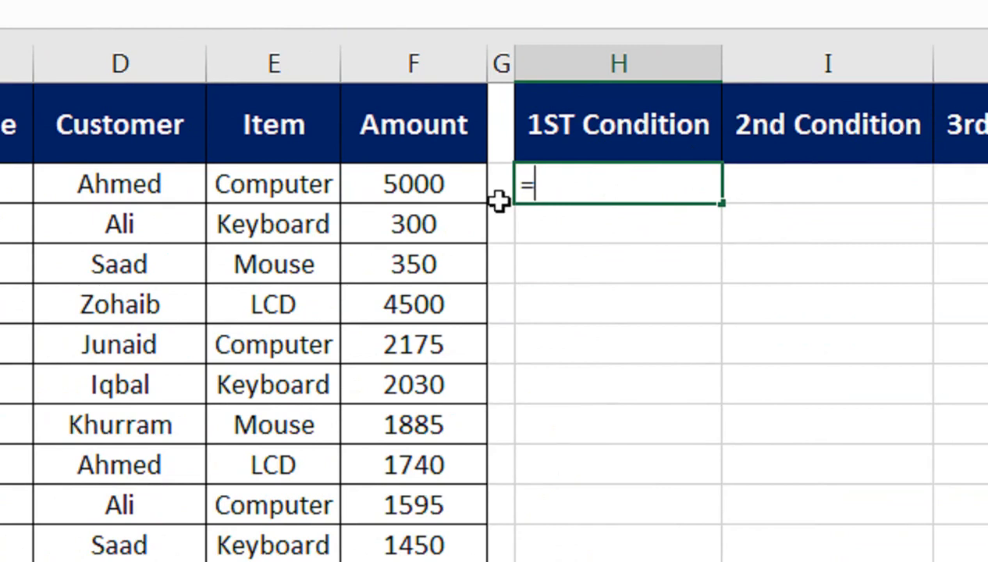
text(IF()
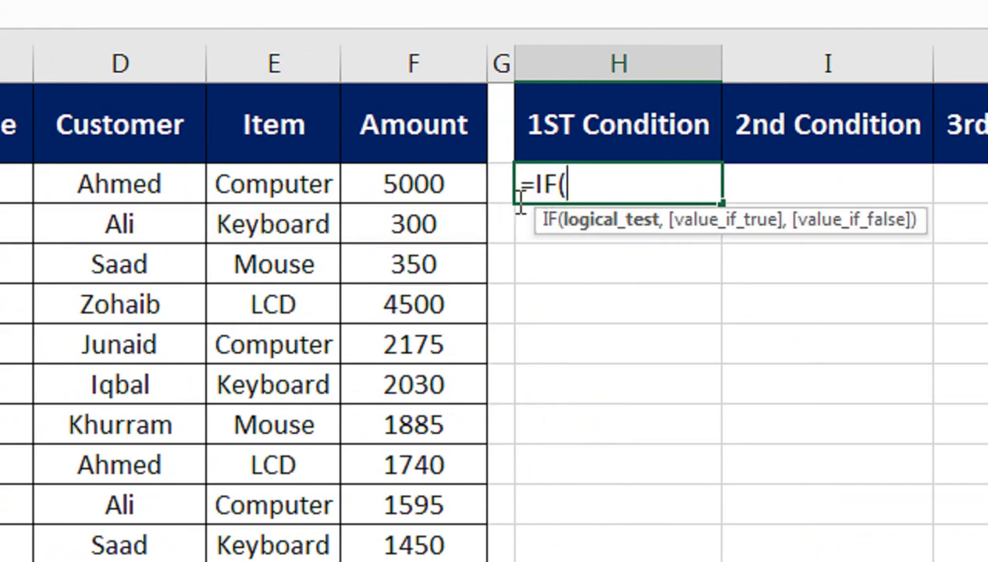
click(195, 185)
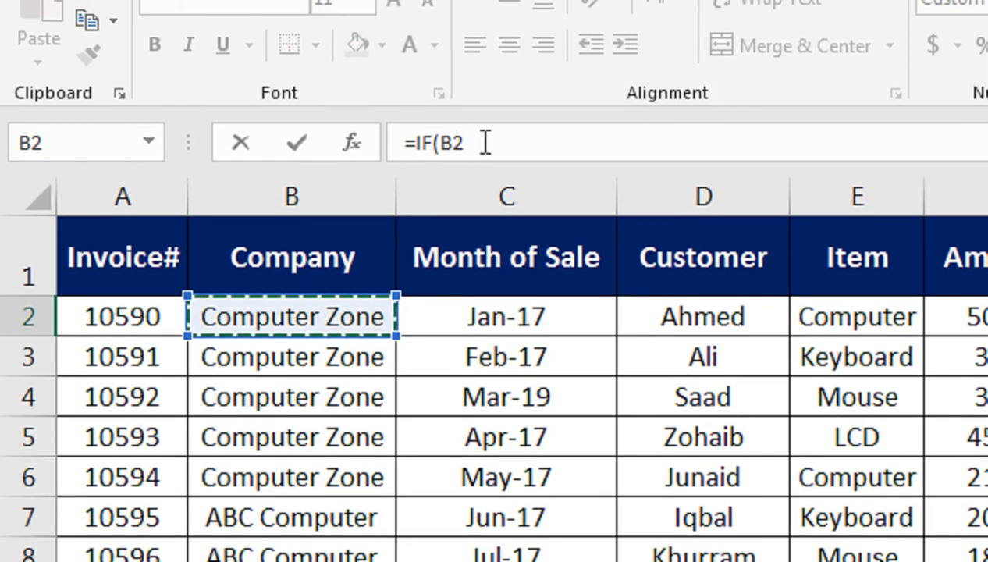
text(=)
key(Left)
key(Left)
key(Left)
key(Left)
key(Left)
key(Left)
key(Left)
key(Right)
key(ctrl+shift+Down)
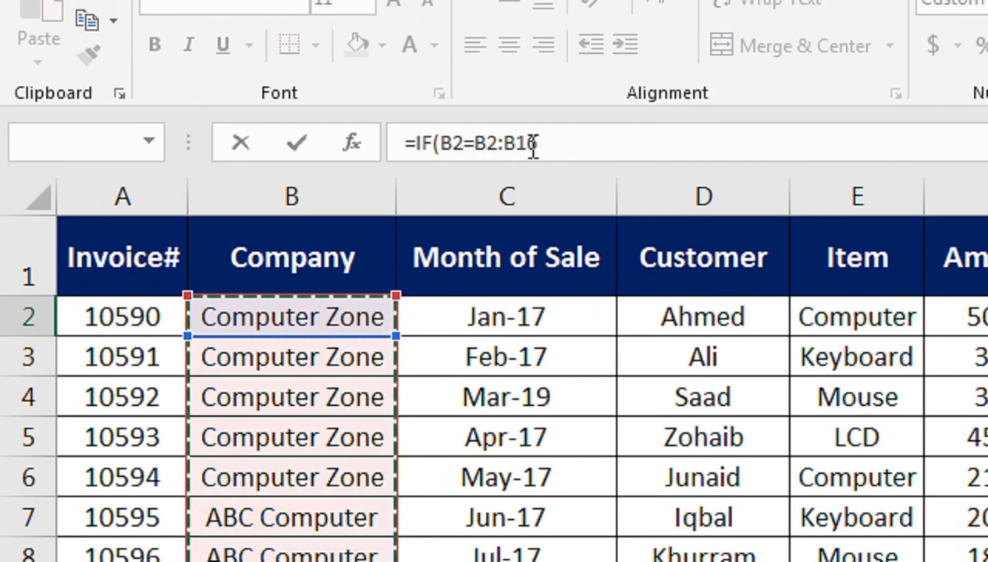
key(F4)
text(,)
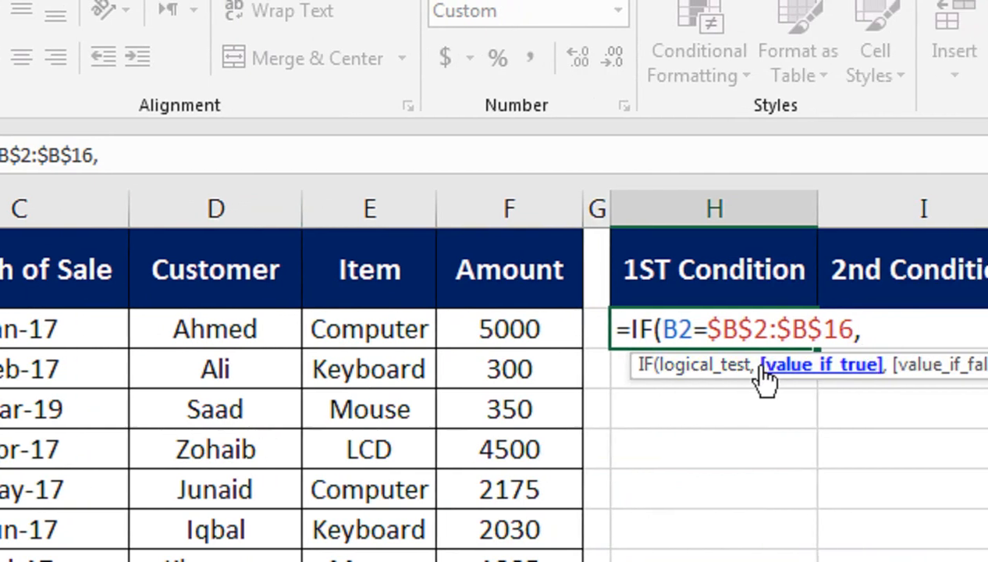
Complete the H2 formula with $C$2:$C$16 as the true value and "" as the false value, entering it as an array formula
click(170, 334)
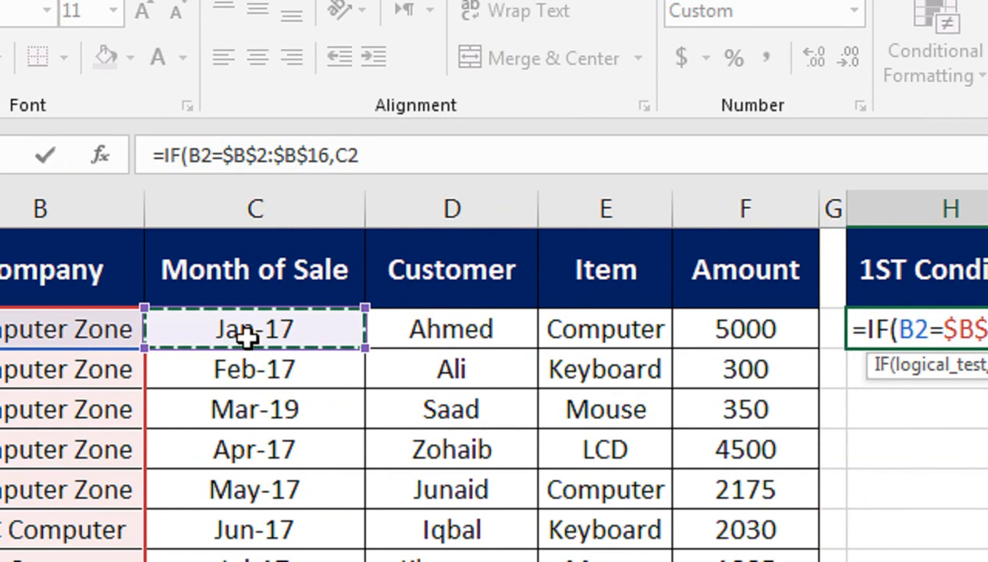
key(ctrl+shift+Down)
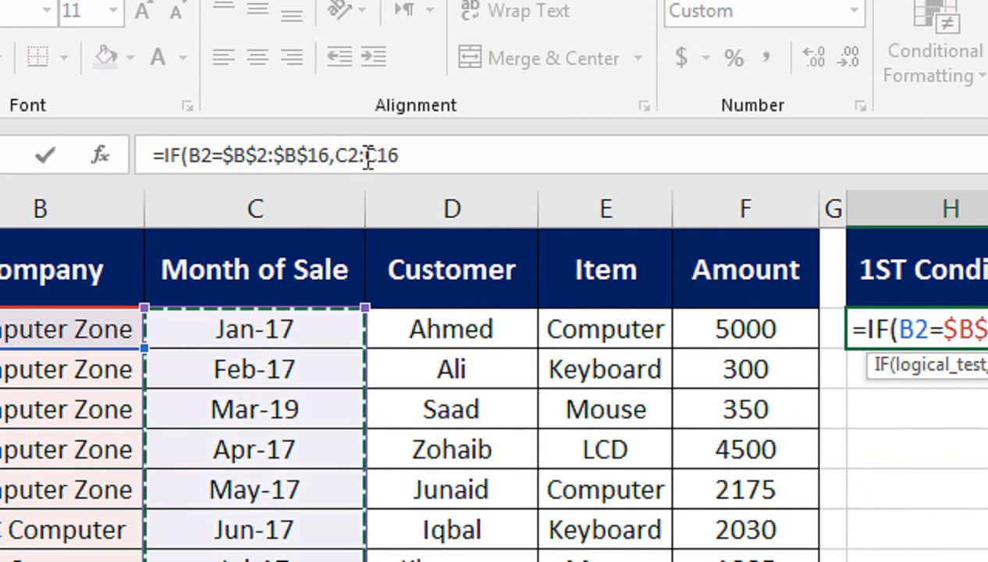
key(F4)
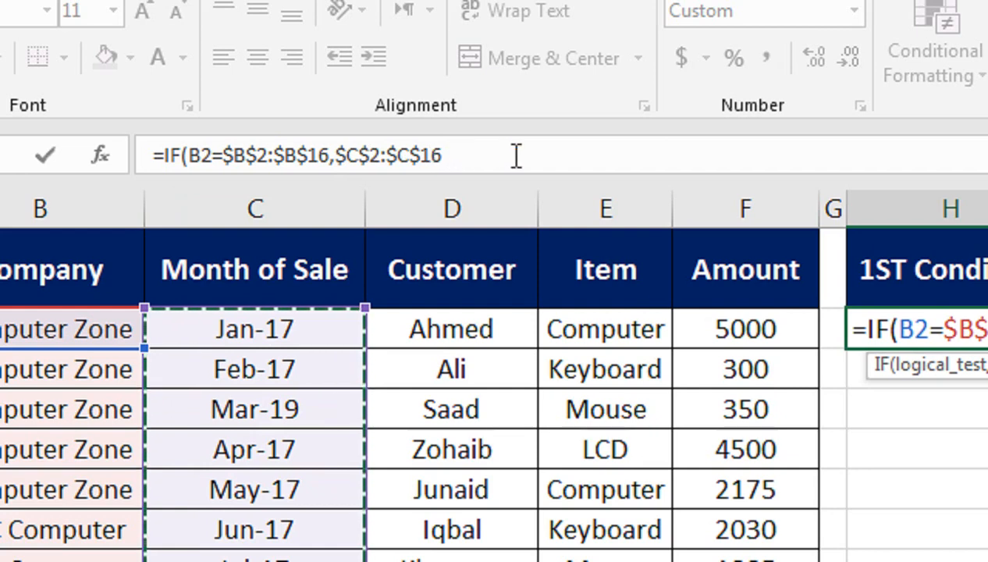
text(,)
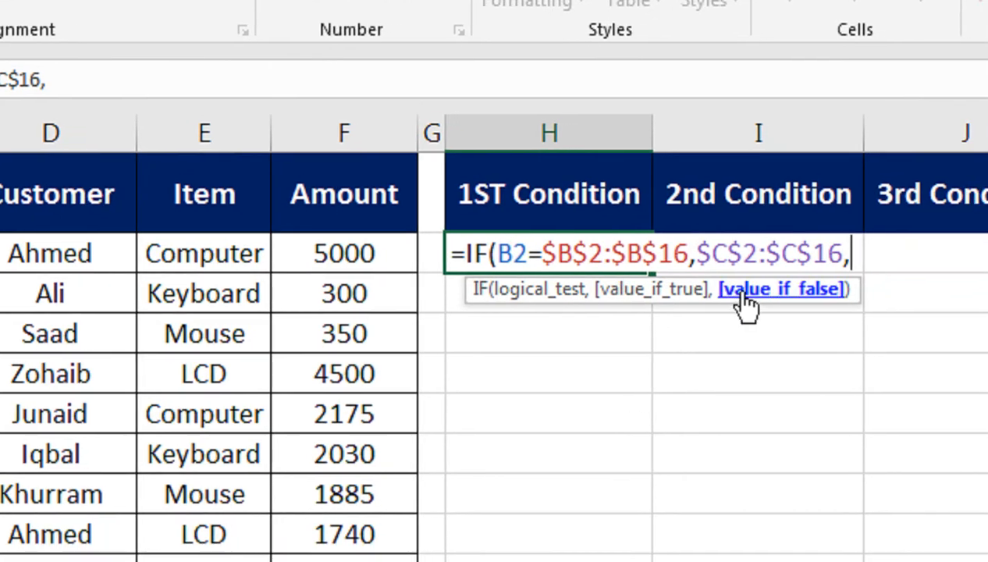
text("")
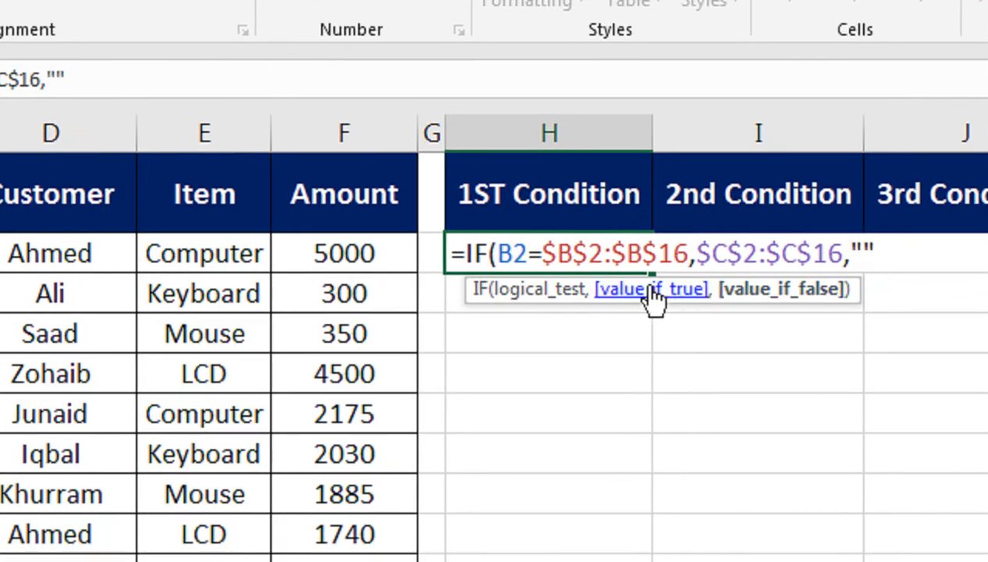
text())
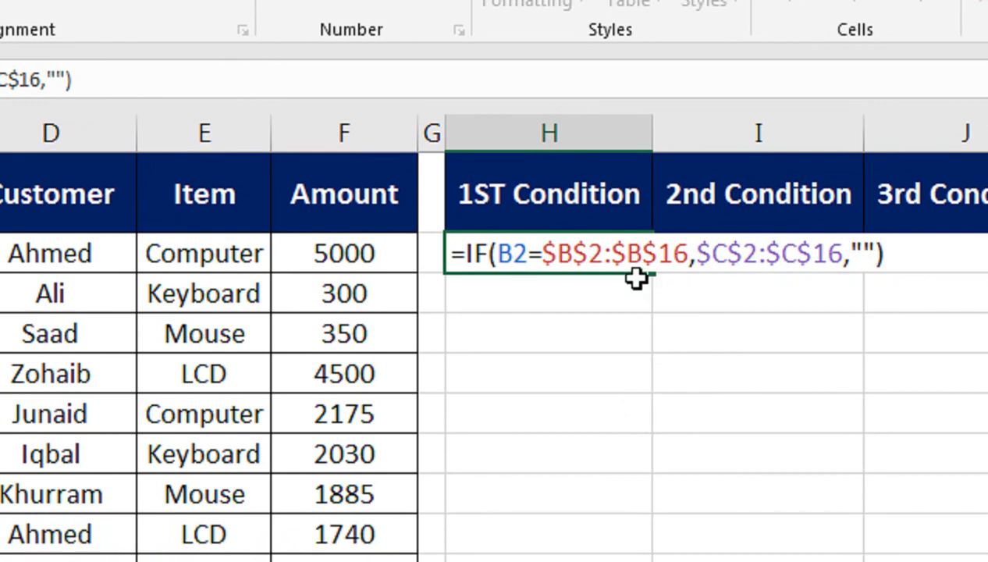
key(ctrl+shift+Return)
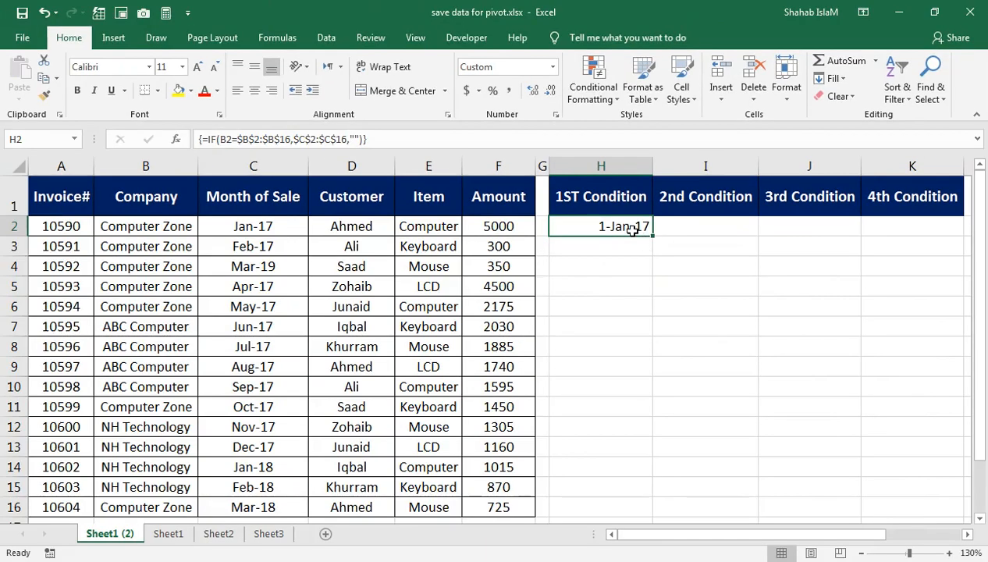
Extend the IF array formula from H2 over the whole range H2:H16
key(shift+Down)
key(shift+Down)
key(shift+Down)
key(shift+Down)
key(shift+Down)
key(shift+Down)
key(shift+Down)
key(shift+Down)
key(shift+Down)
key(shift+Down)
key(shift+Down)
key(shift+Down)
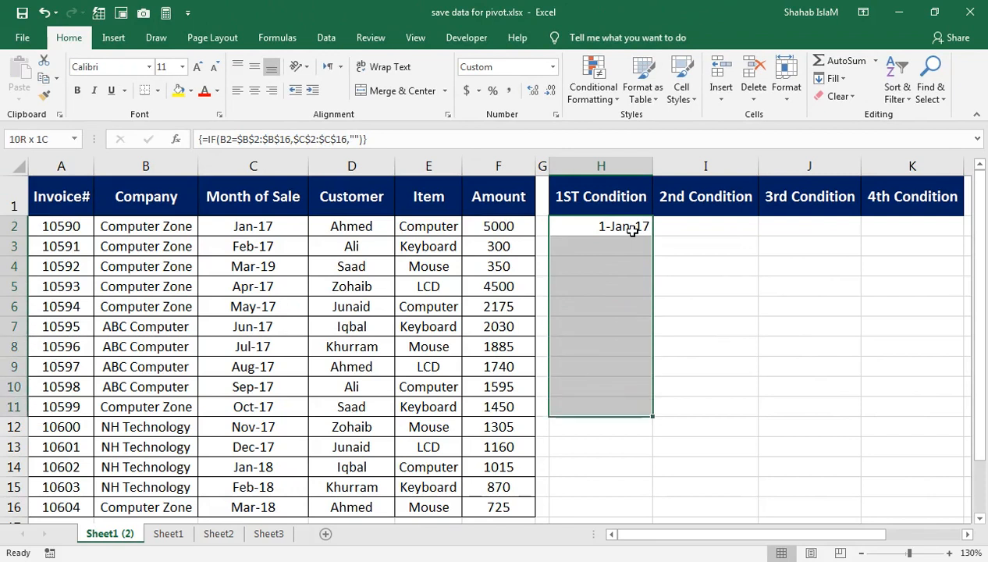
key(shift+Down)
key(shift+Down)
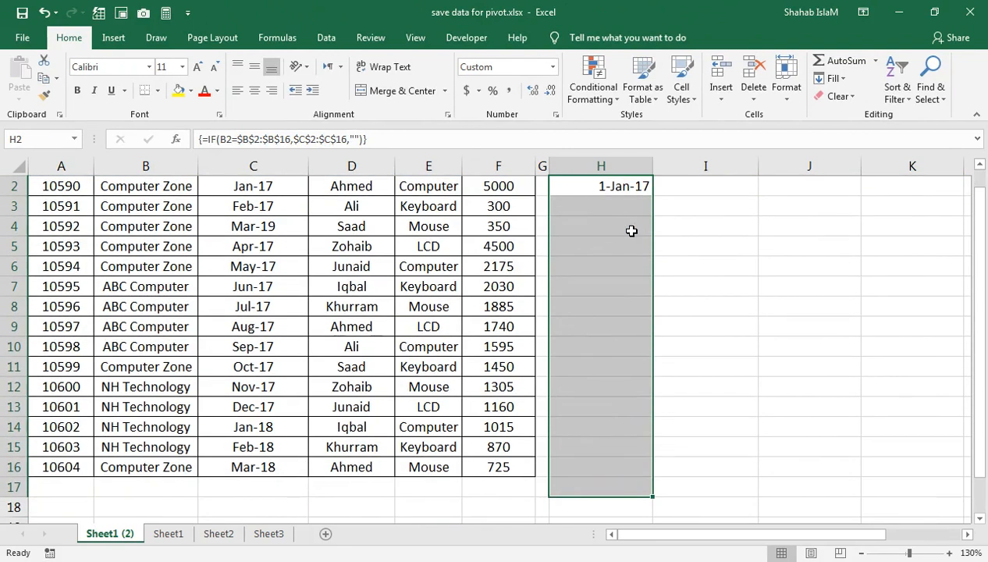
key(shift+Up)
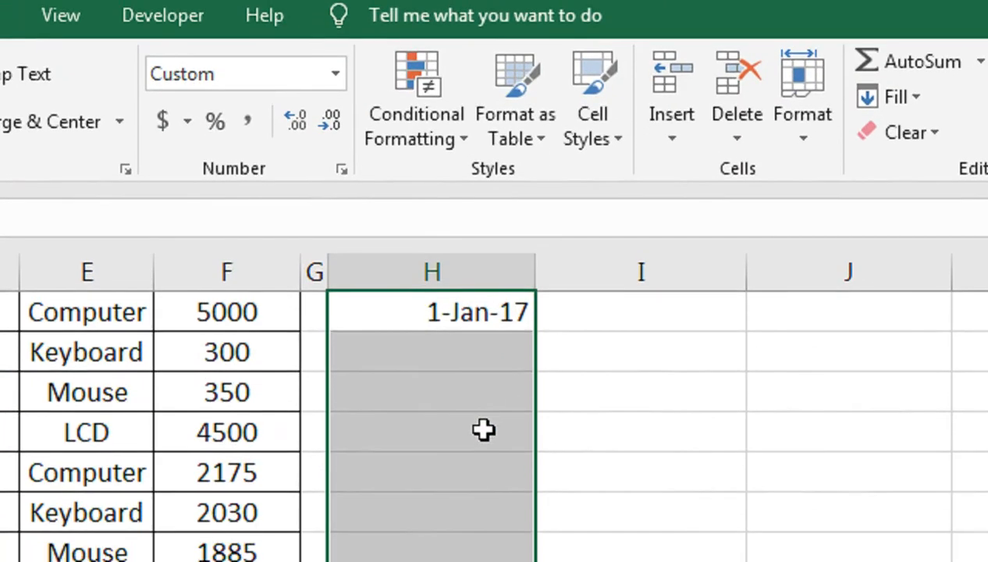
key(F2)
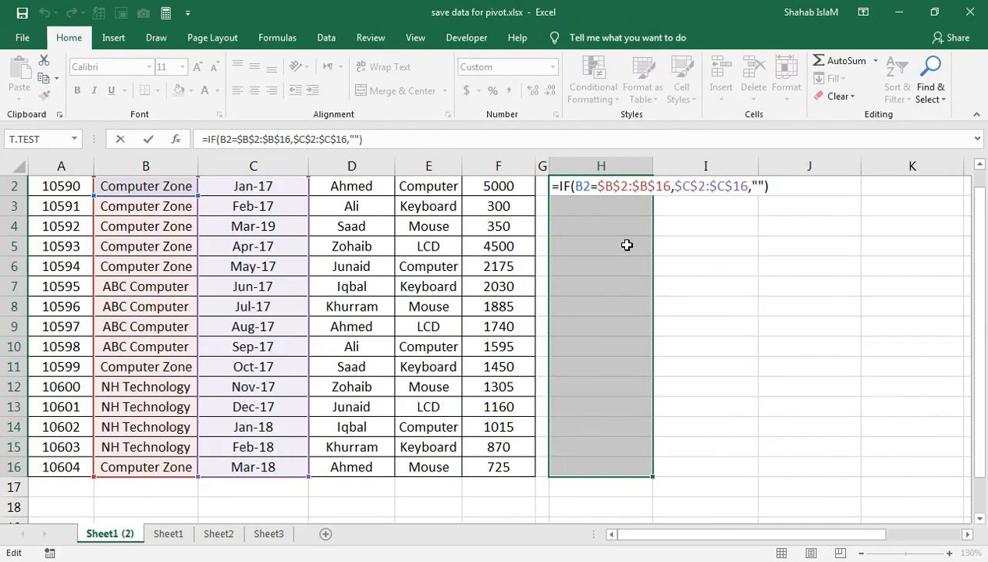
key(ctrl+shift+Return)
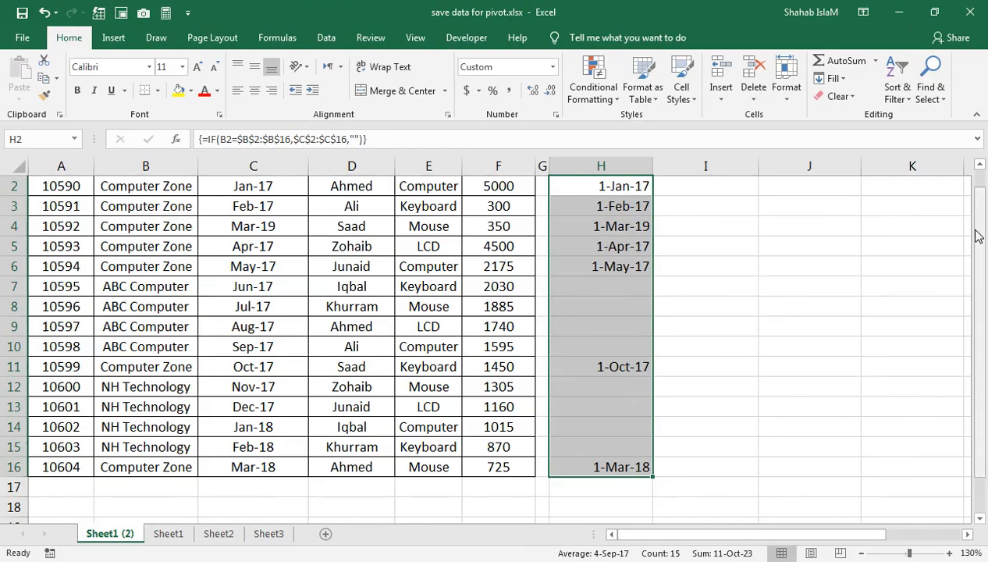
Insert a blank column between the 1ST Condition and 2nd Condition columns
drag(978, 244, 978, 226)
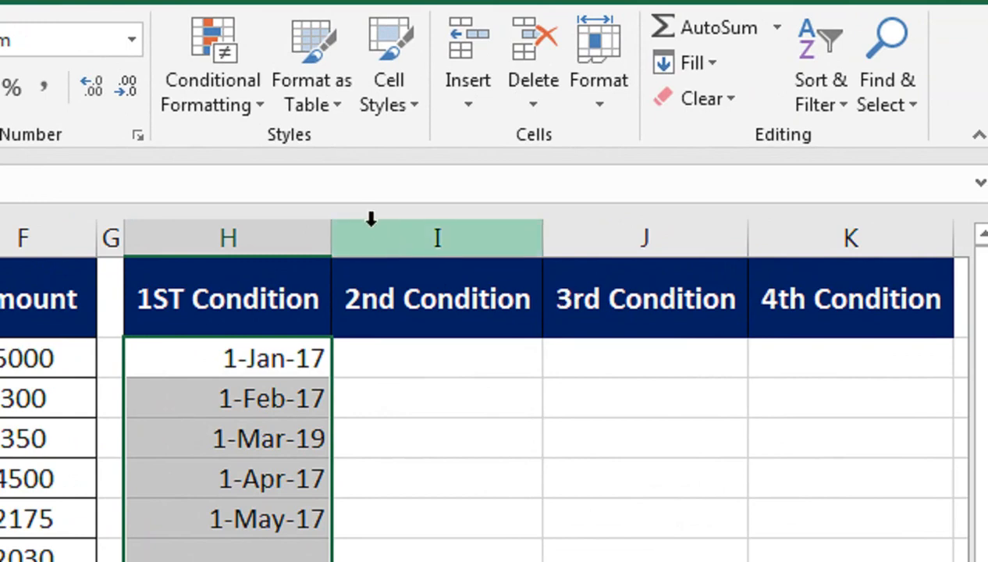
right_click(382, 234)
click(472, 456)
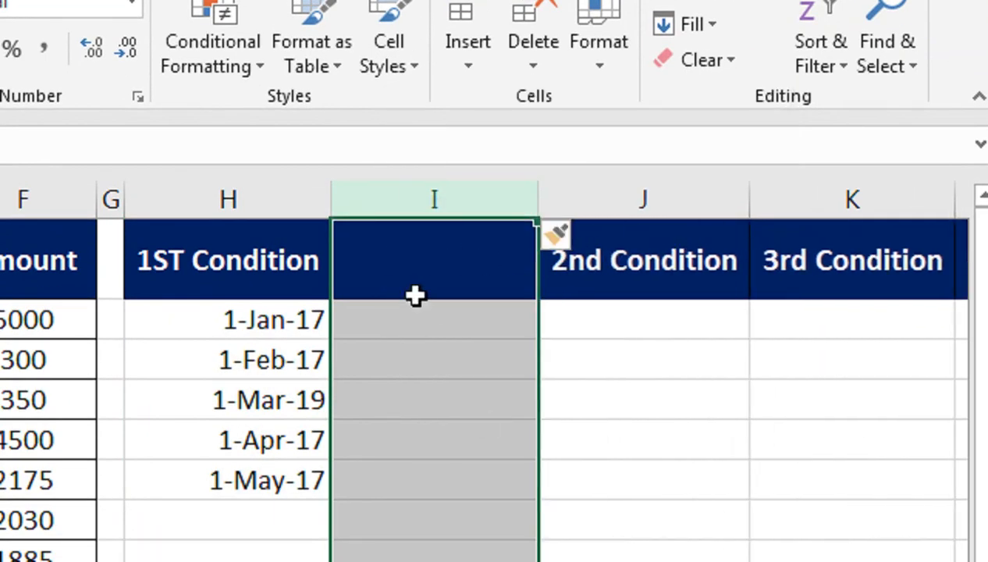
click(414, 280)
Enter the row-counting formula =ROWS($A$2:A2) in I2, with only the first reference absolute
click(387, 329)
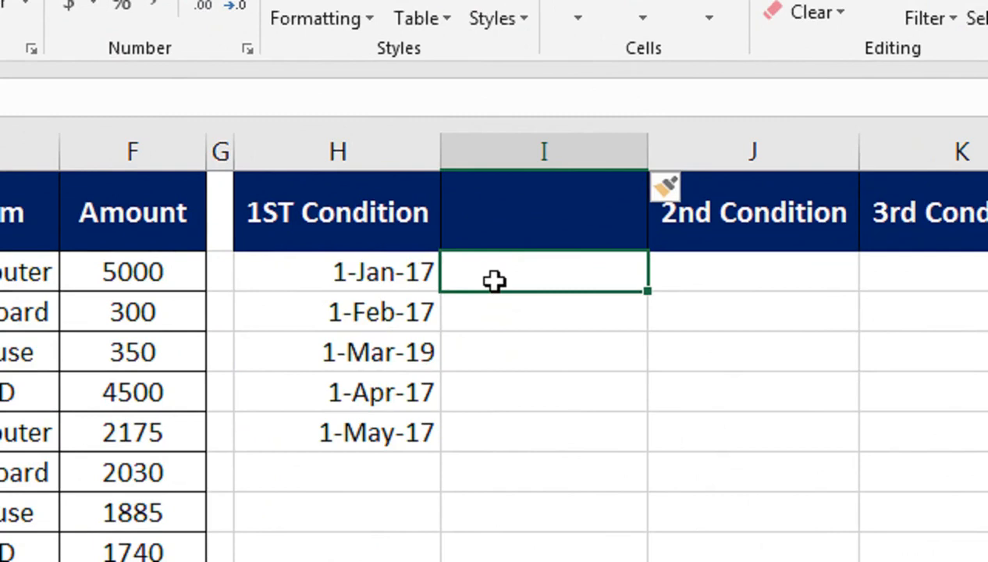
text(=)
key(BackSpace)
text(=ROWS()
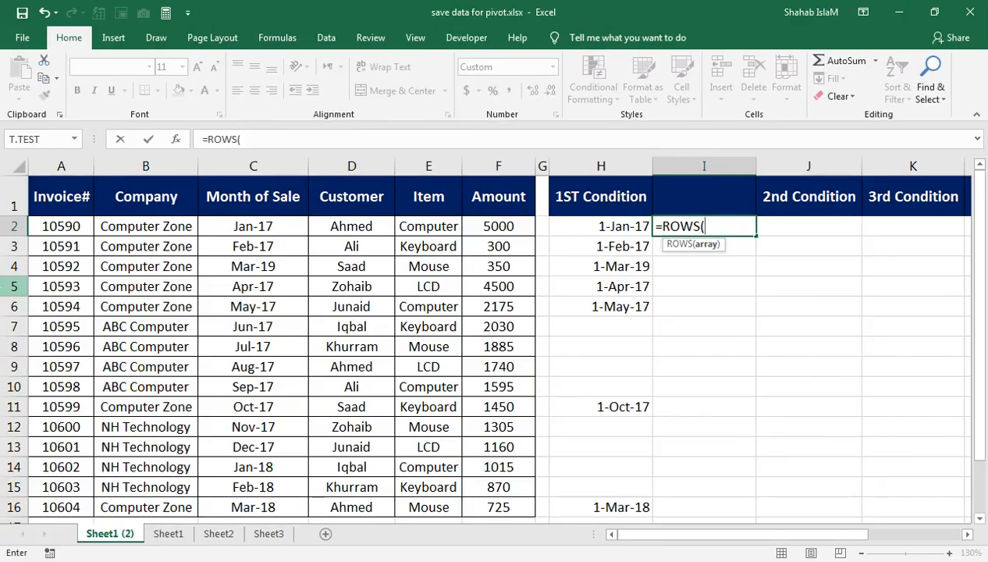
click(70, 224)
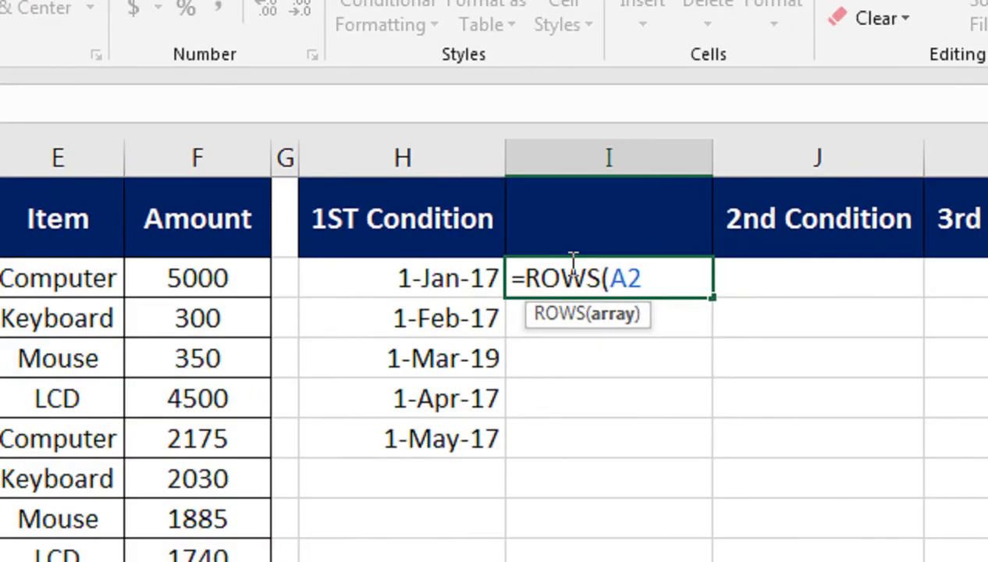
text(:A2)
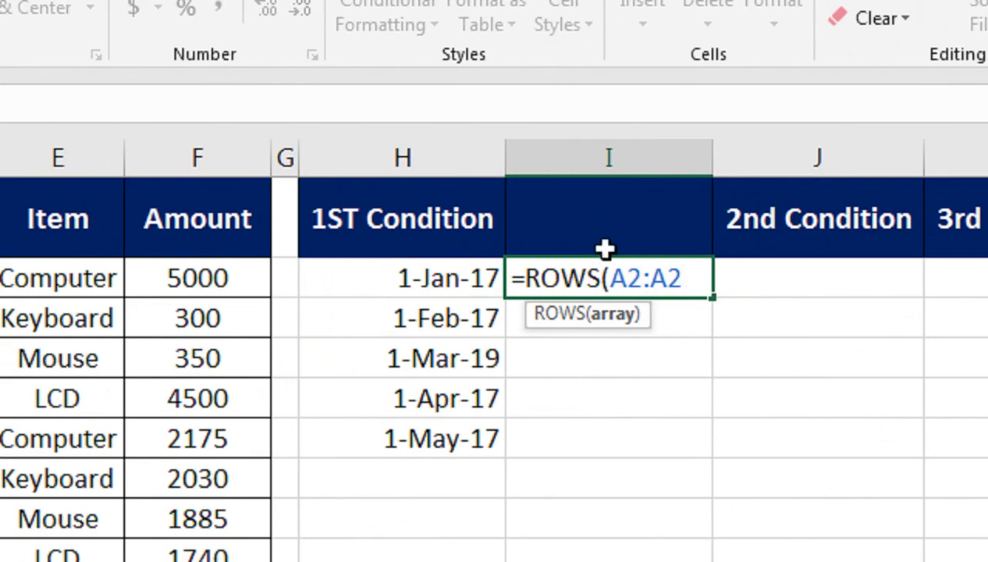
shift+click(635, 261)
click(632, 279)
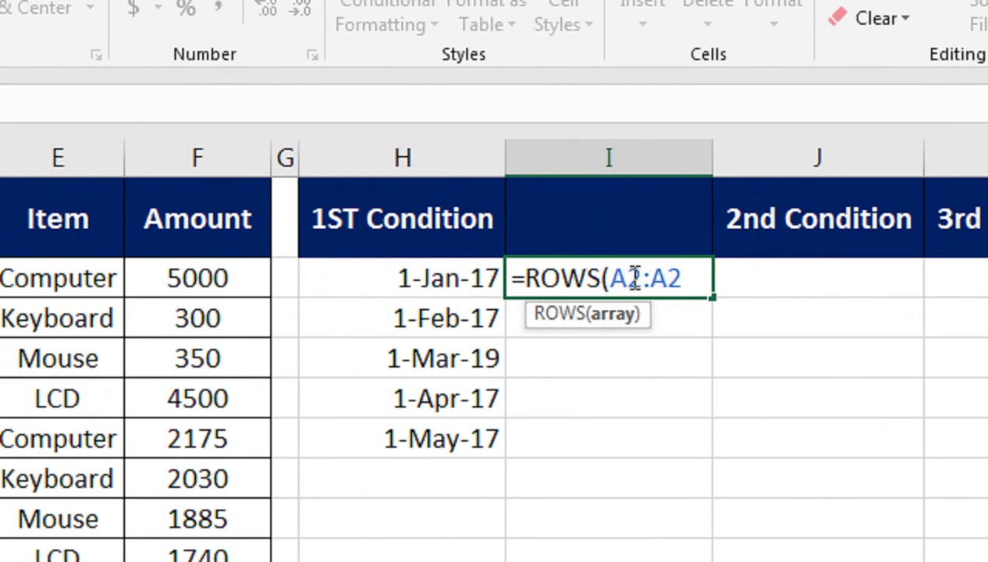
key(F4)
key(Return)
click(632, 278)
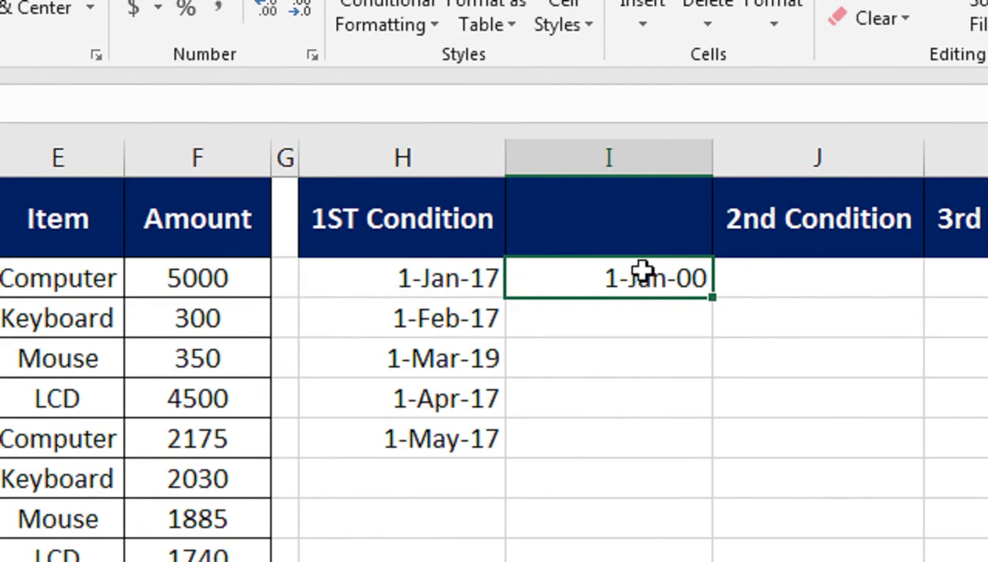
Apply the General number format to I2 and fill its ROWS formula down to I16
key(ctrl+shift+grave)
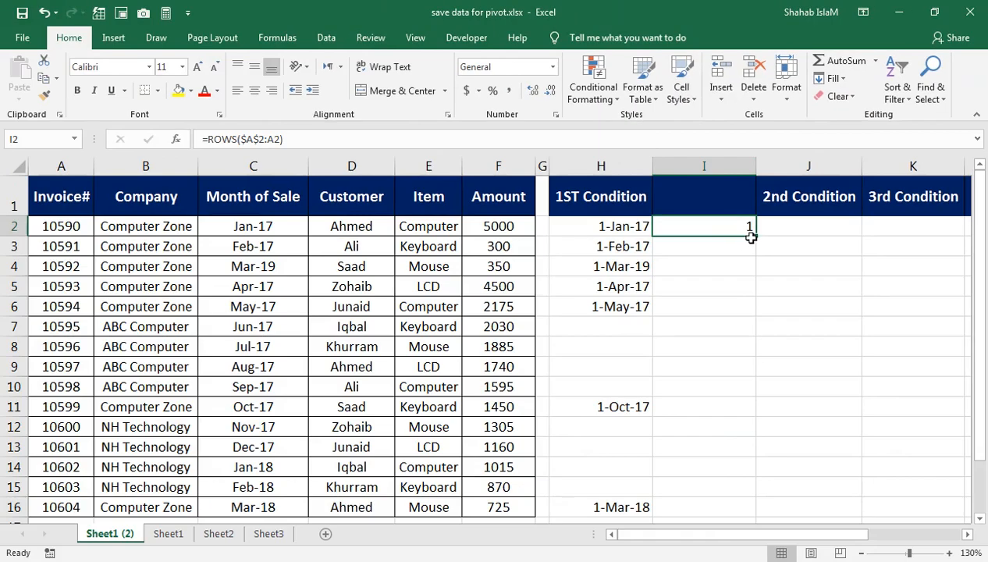
drag(754, 237, 729, 452)
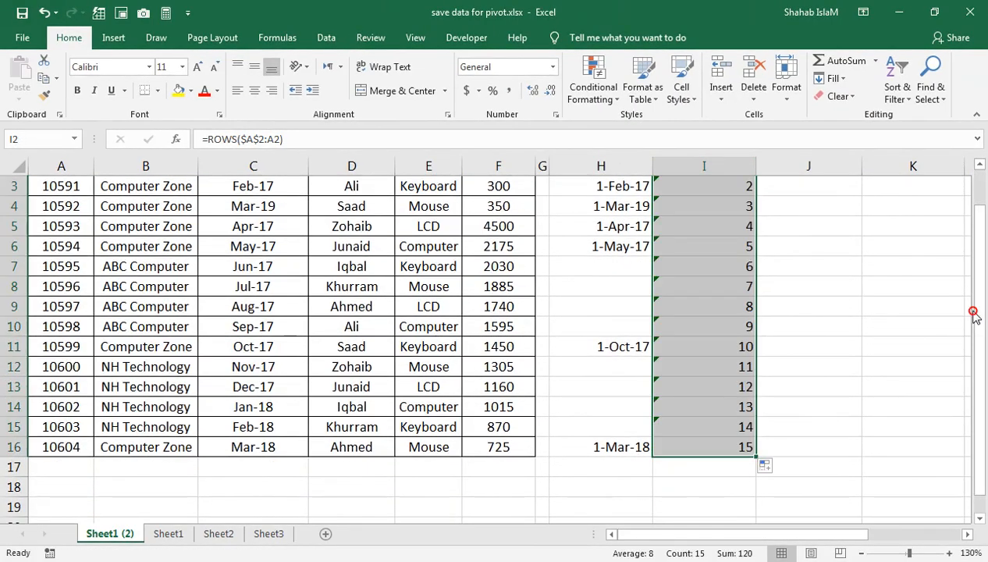
drag(976, 254, 974, 234)
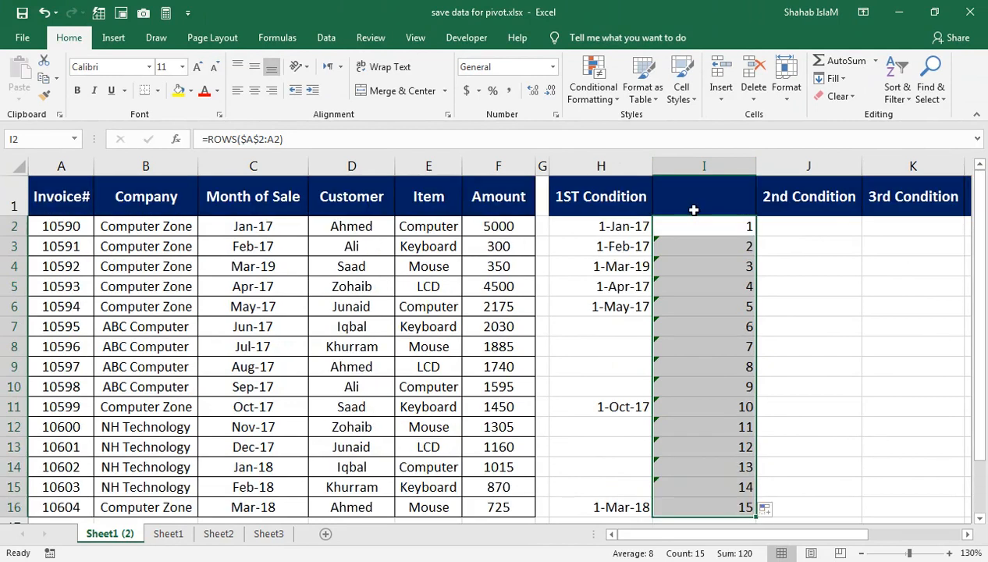
Ignore the adjacent-cells formula error on I3:I16 and narrow column I to fit its numbers
drag(674, 248, 683, 507)
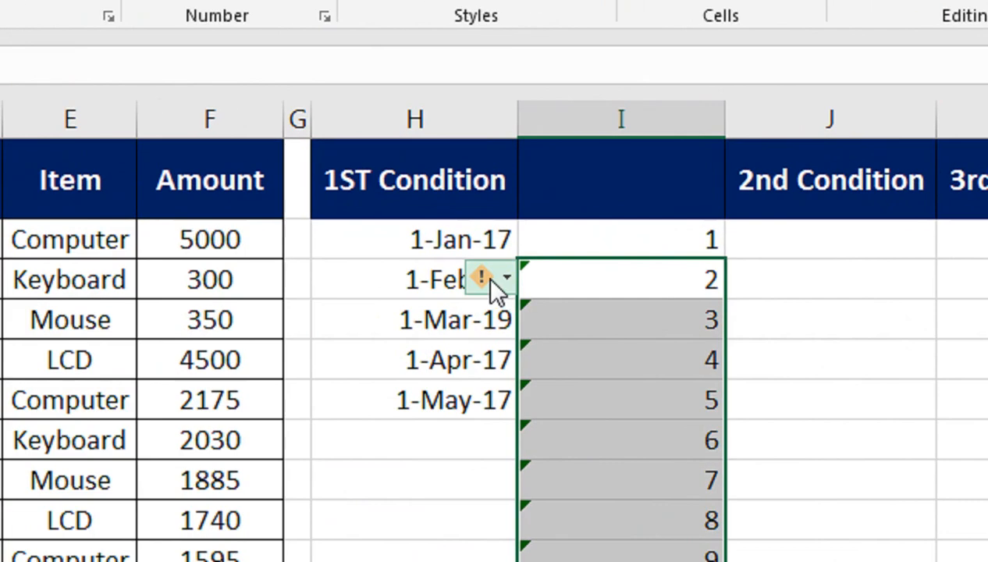
click(488, 278)
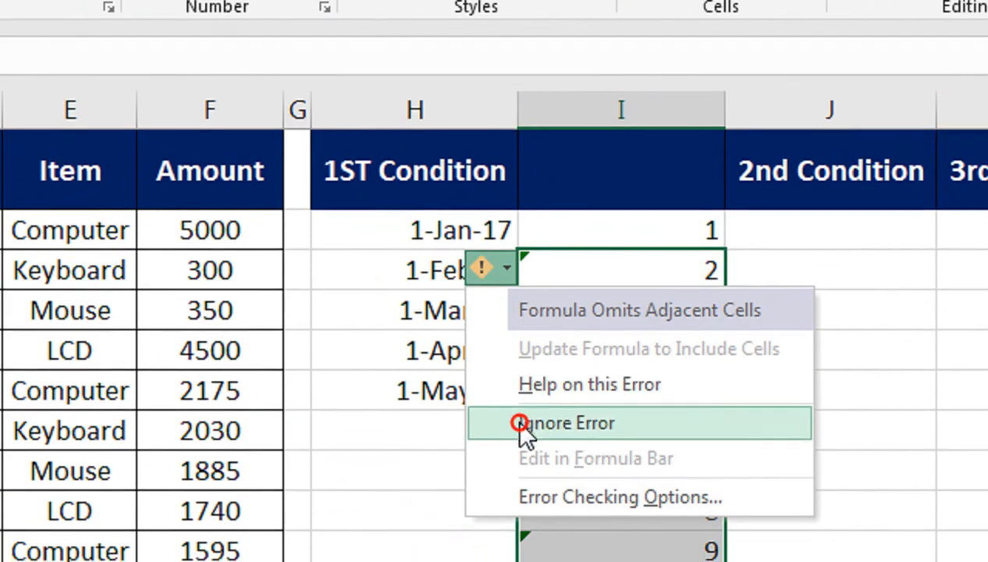
click(521, 441)
drag(724, 110, 580, 132)
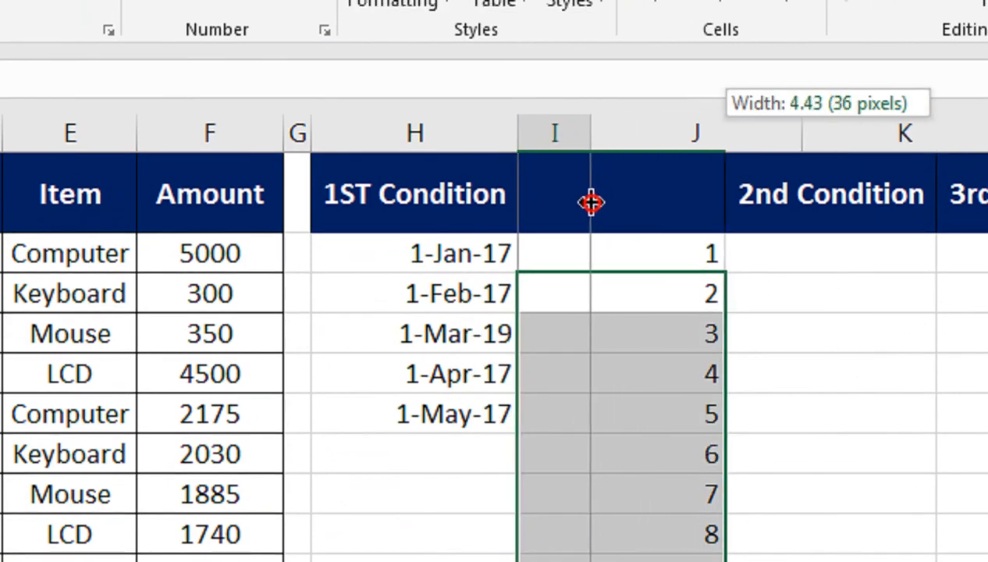
Insert another blank column just before 2nd Condition and widen it
right_click(595, 140)
click(638, 346)
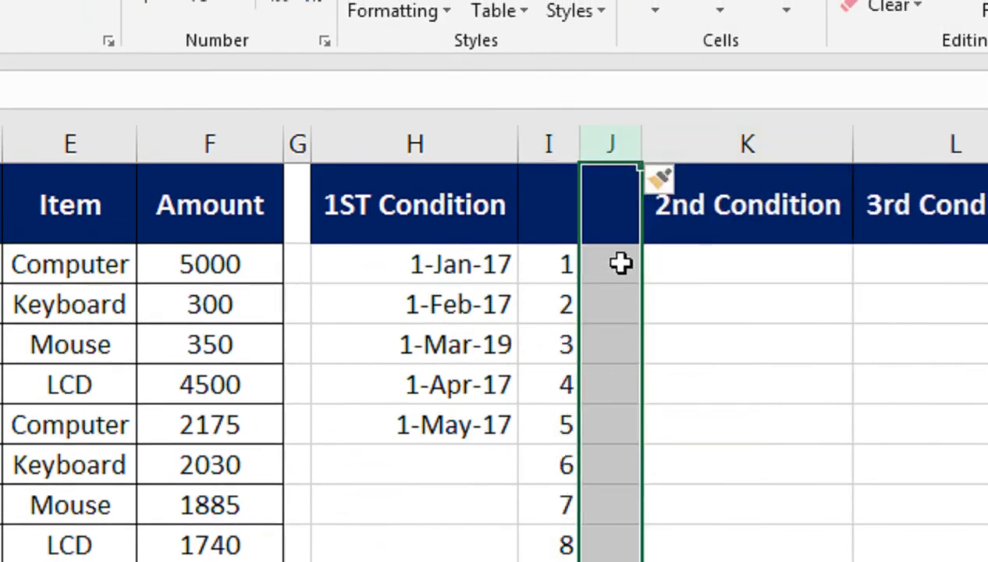
click(622, 249)
drag(642, 142, 719, 125)
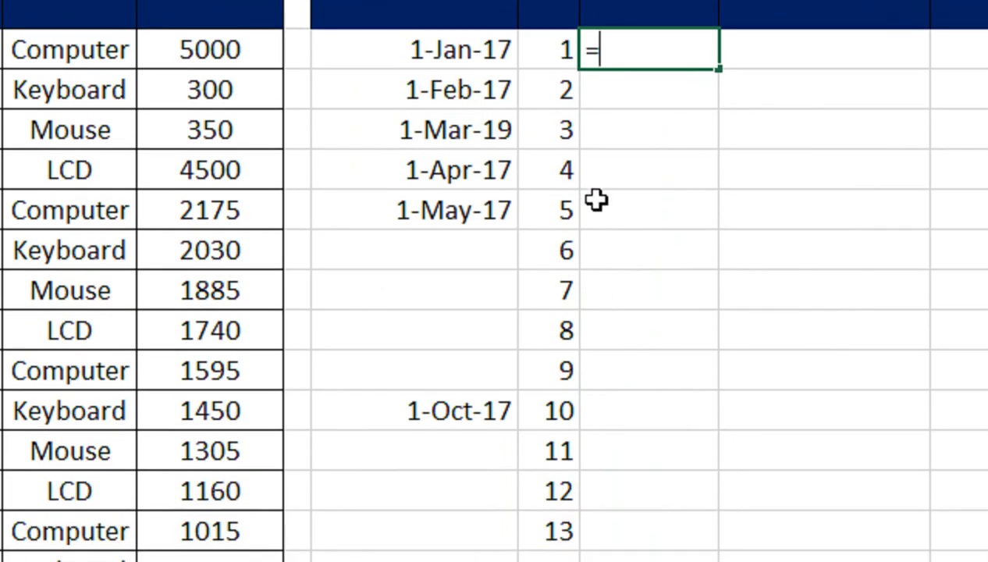
Start an IFERROR formula in J2 with a nested SMALL over the 1ST Condition dates H2:H16
text(IF)
key(Down)
key(Tab)
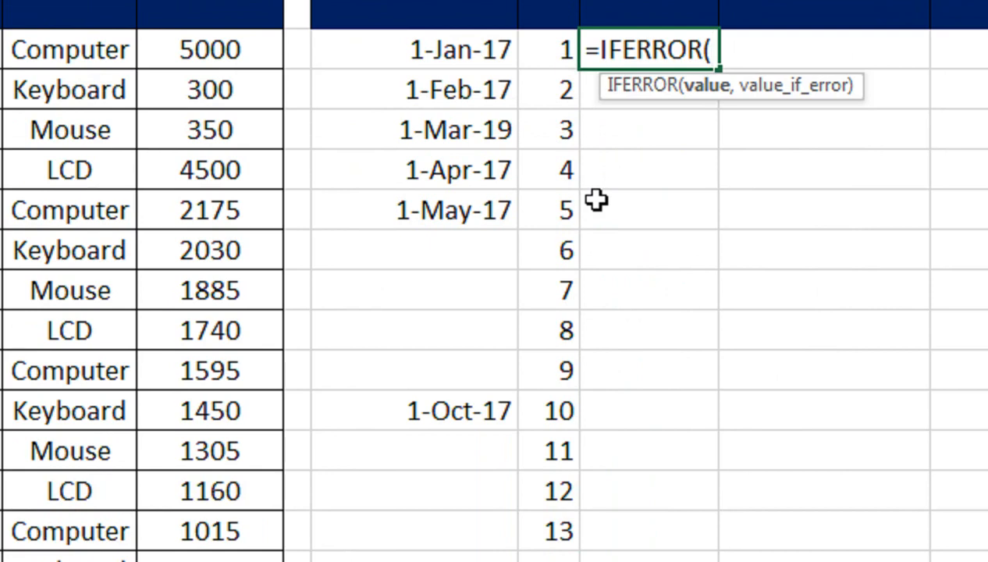
text(SAM)
key(BackSpace)
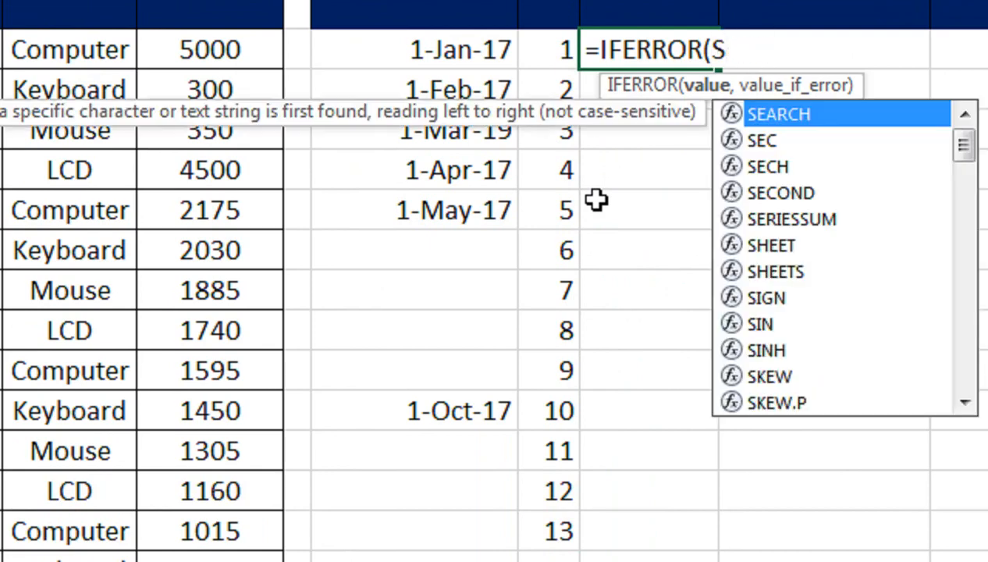
text(M)
key(Tab)
key(Left)
key(Left)
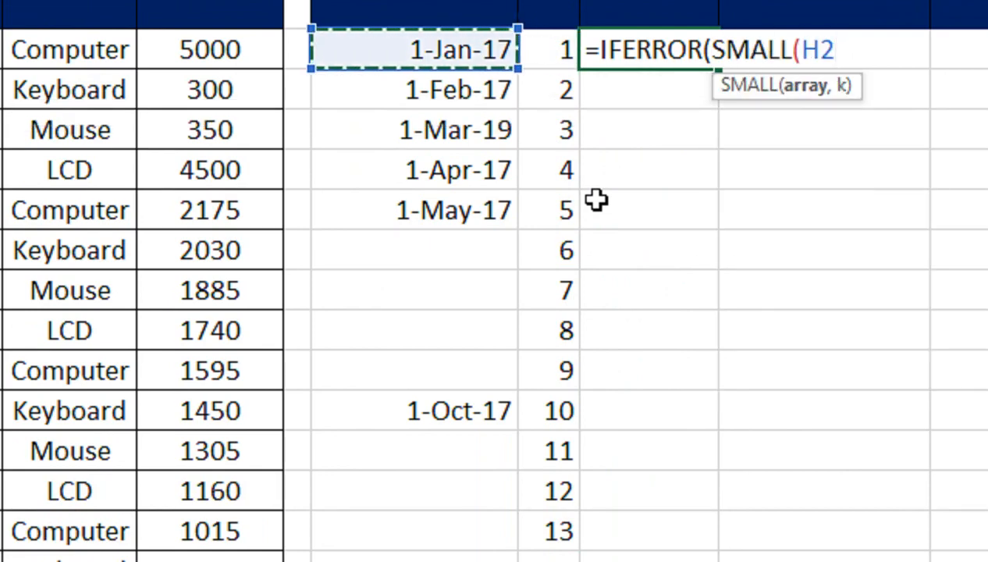
key(shift+Down)
key(shift+Down)
key(shift+Down)
key(shift+Down)
key(shift+Down)
key(shift+Down)
key(shift+Down)
key(shift+Down)
key(shift+Down)
key(shift+Down)
key(shift+Down)
key(shift+Down)
key(shift+Down)
key(shift+Down)
text(,)
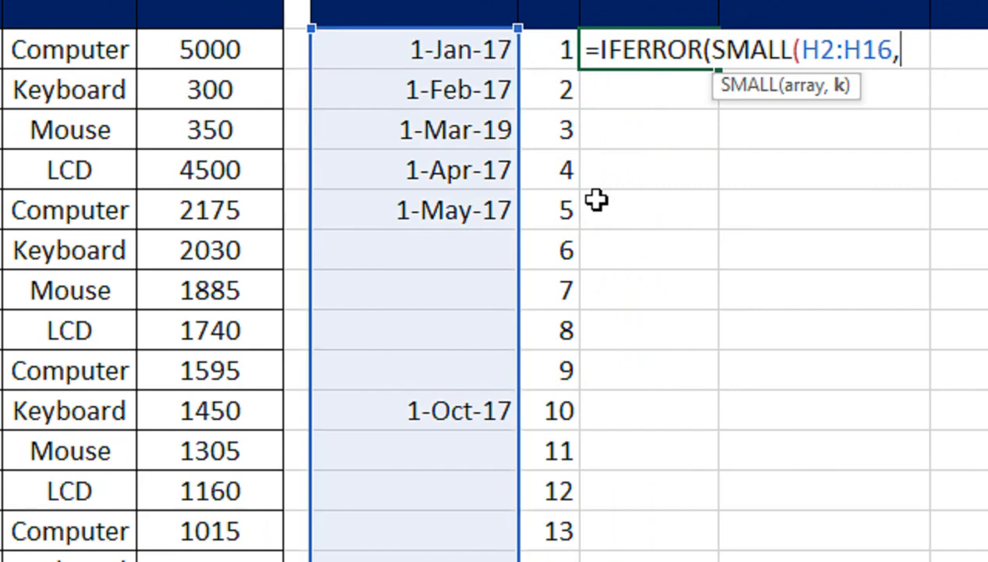
Make the SMALL array reference in the J2 formula absolute as $H$2:$H$16
key(BackSpace)
key(Return)
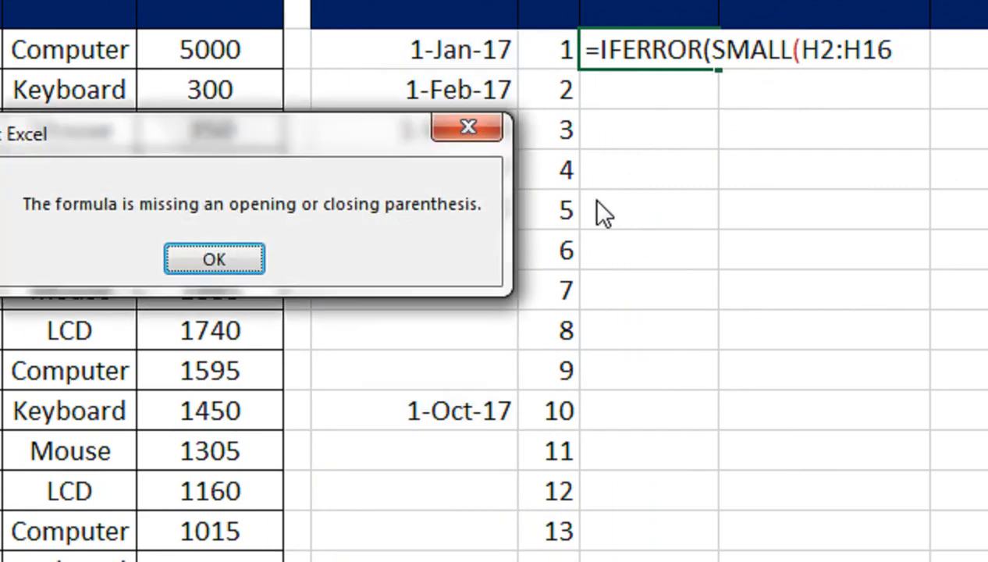
key(Return)
key(shift+Right)
key(shift+Right)
key(shift+Right)
key(shift+Right)
key(shift+Right)
key(shift+Right)
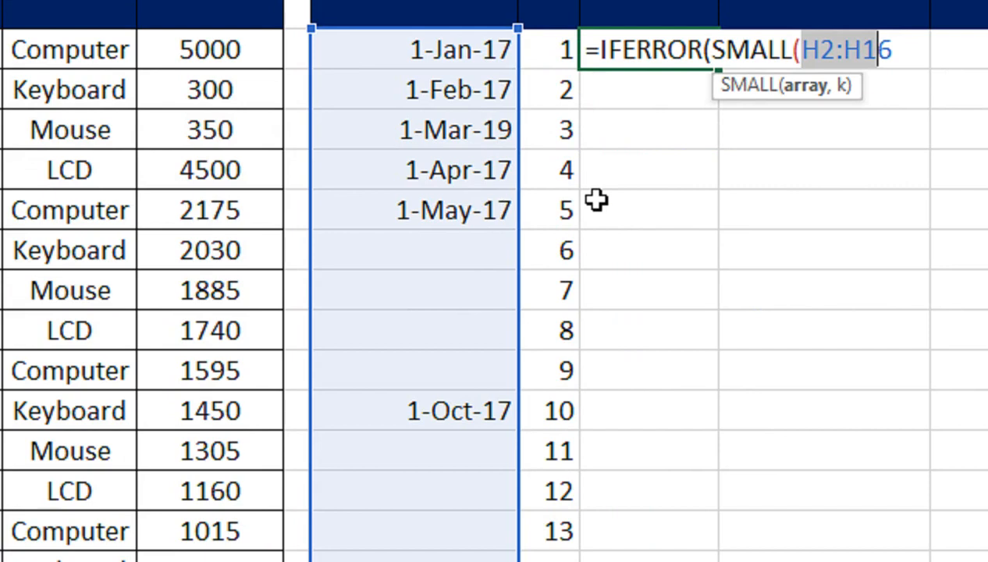
key(F4)
key(Right)
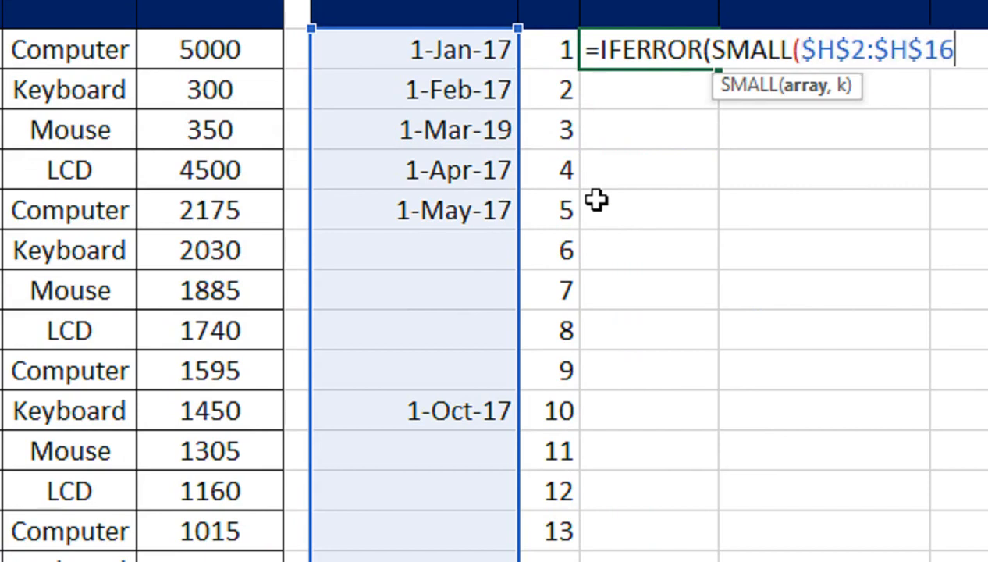
Complete J2 as =IFERROR(SMALL($H$2:$H$16,I2),""), using I2 as k and an empty string for errors
text(,)
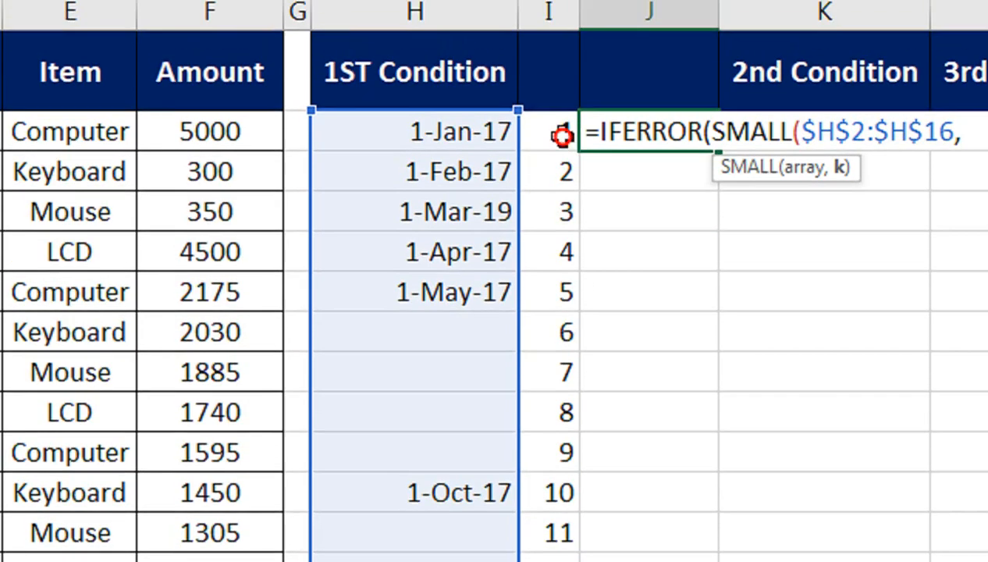
click(558, 49)
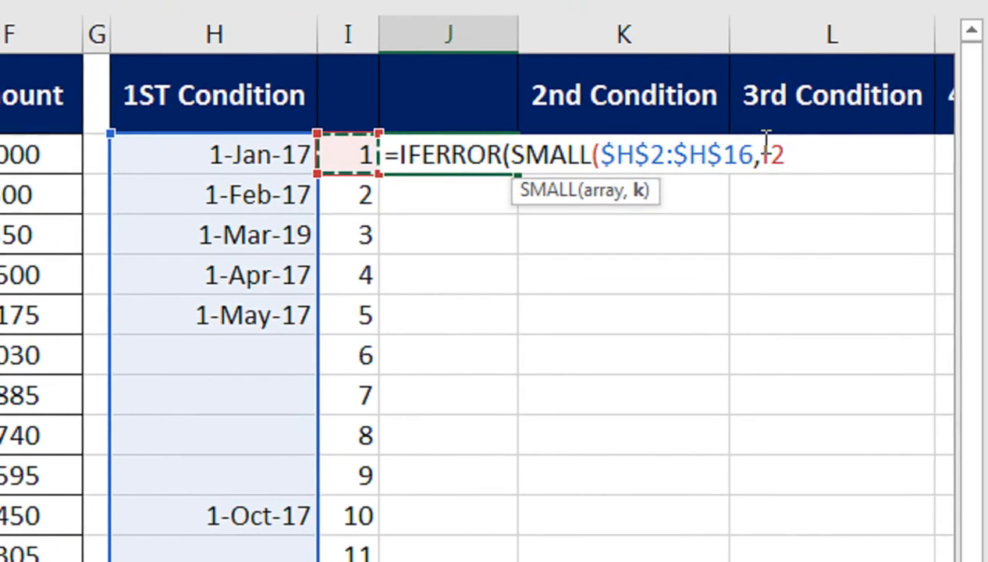
text())
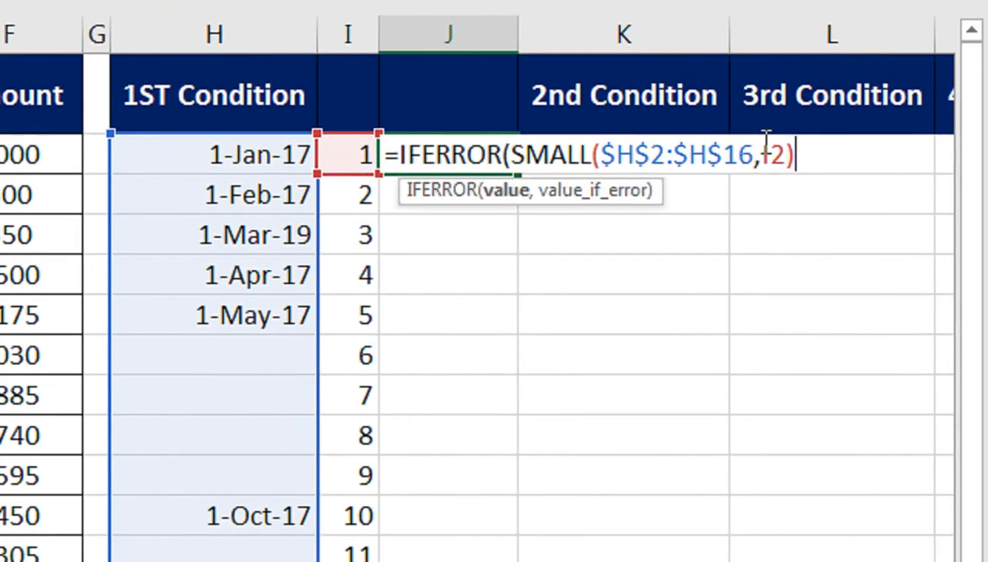
key(Return)
key(Return)
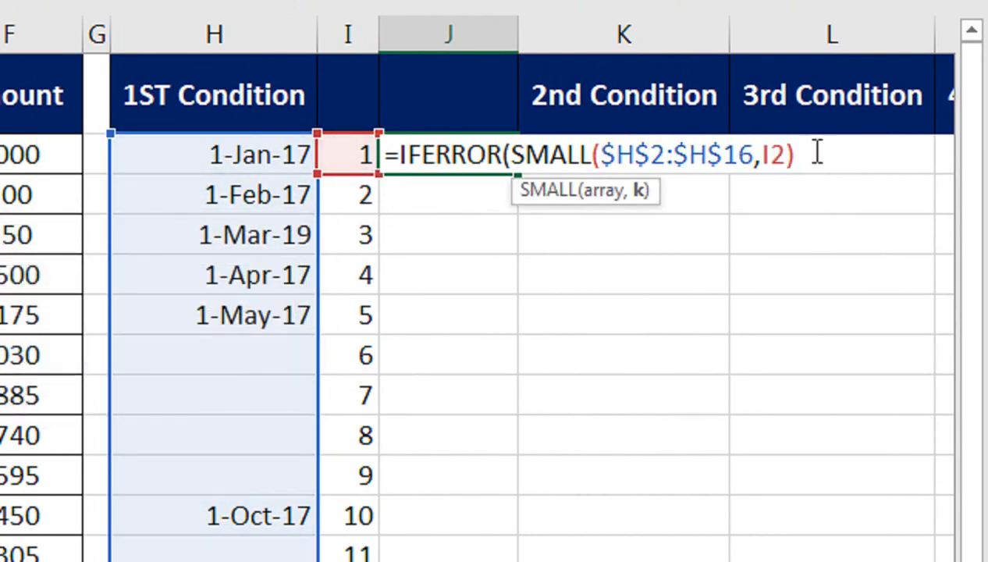
click(816, 153)
text(,)
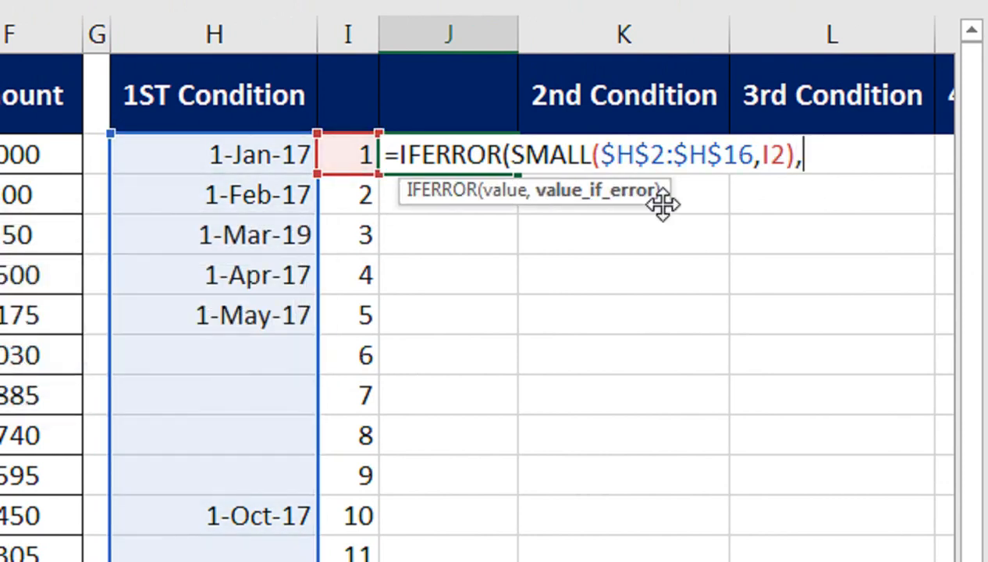
text(""))
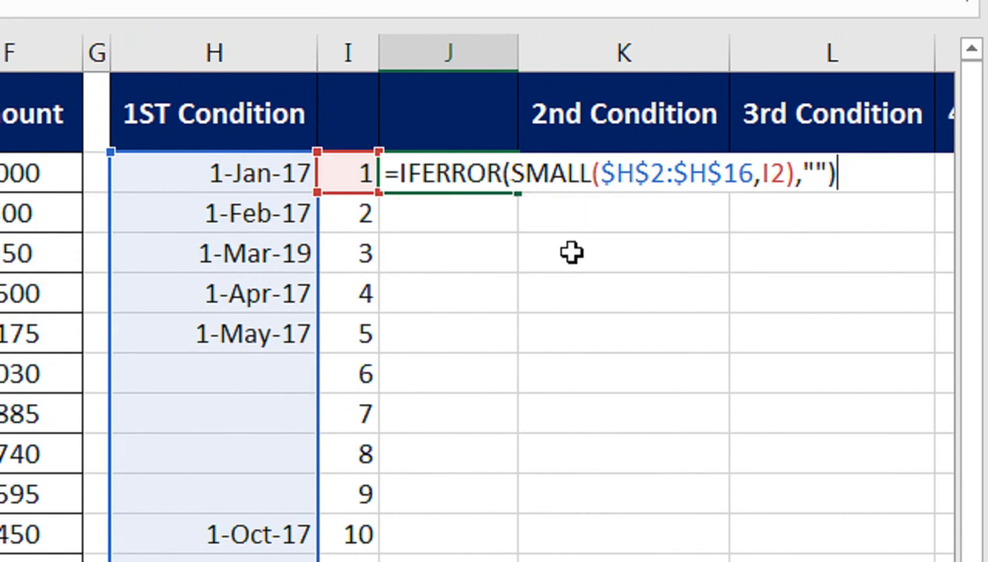
key(Return)
Apply the day-month-year date format to J2 and fill its formula down column J alongside the row numbers
click(425, 173)
key(ctrl+shift+3)
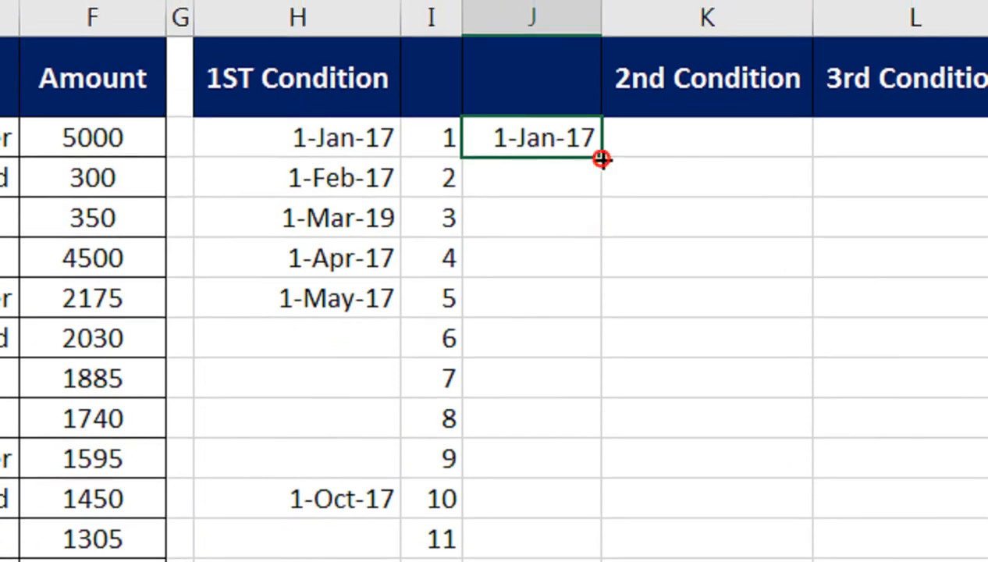
drag(601, 159, 573, 561)
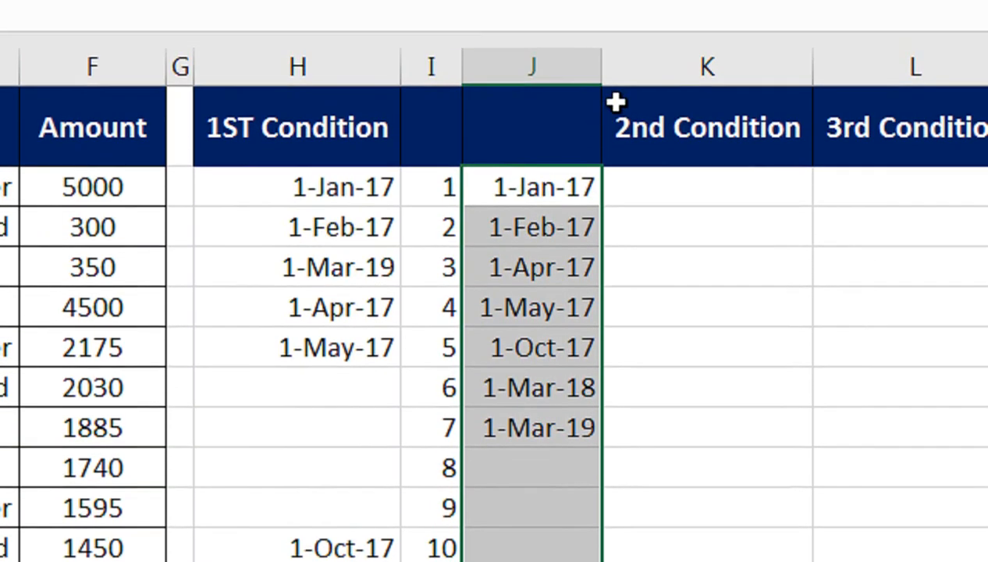
Insert another blank column between the sorted dates in column J and 2nd Condition
right_click(640, 28)
click(712, 258)
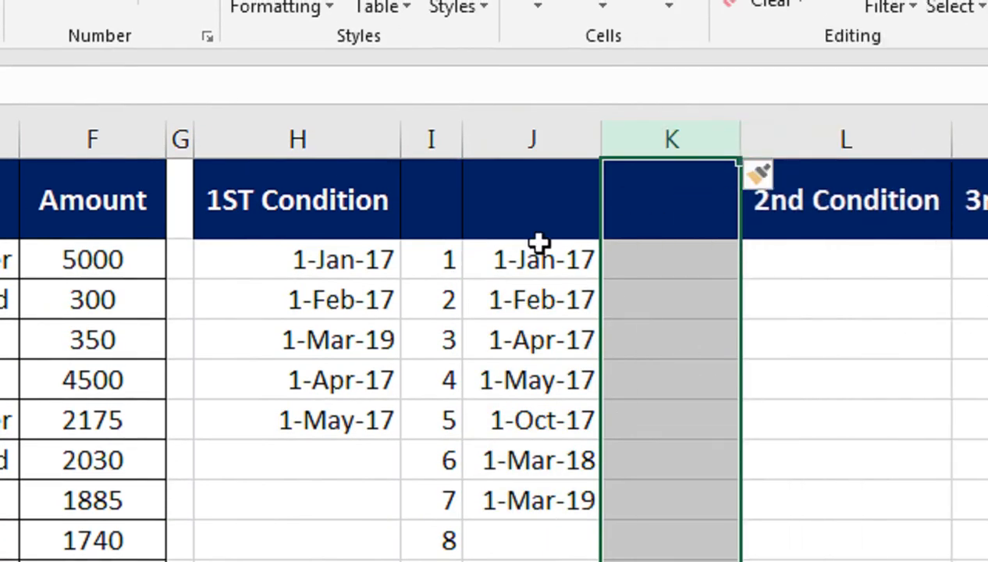
click(537, 262)
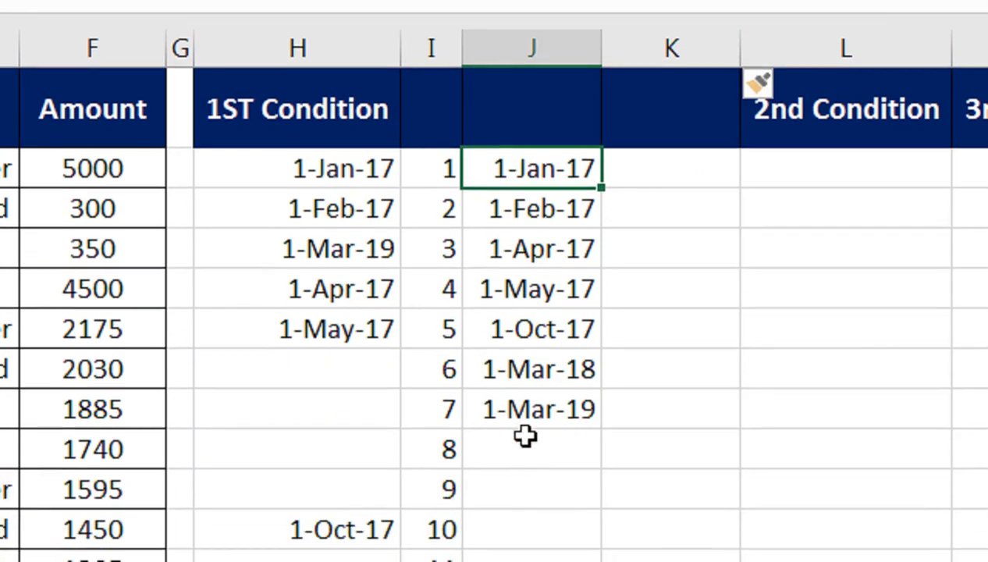
Start an INDEX formula in K2 with the Invoice# range $A$2:$A$16 as its absolute array
click(635, 168)
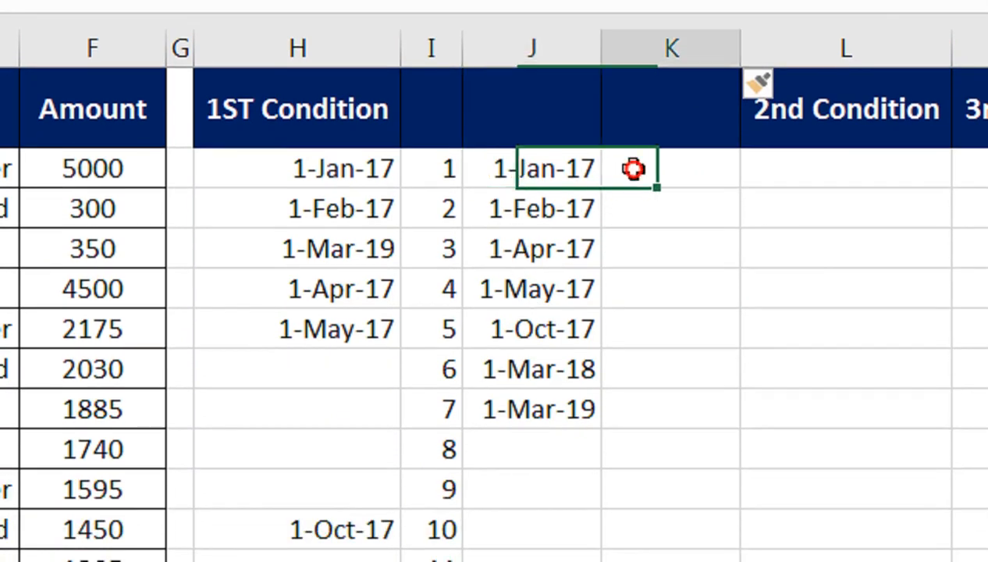
text(=INDEX()
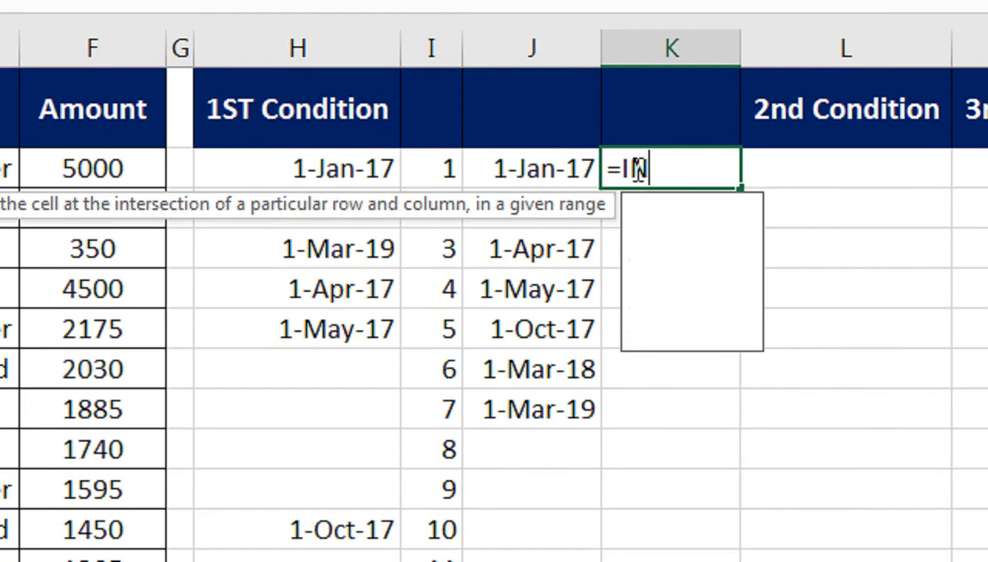
key(Left)
key(Left)
key(Left)
key(Left)
key(Left)
key(Left)
key(Left)
key(Left)
key(Left)
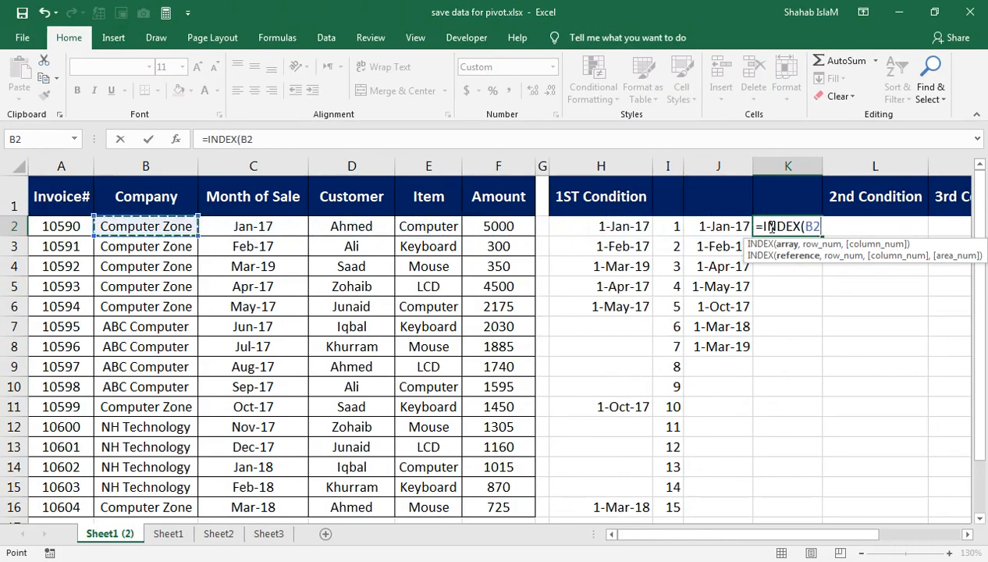
key(Left)
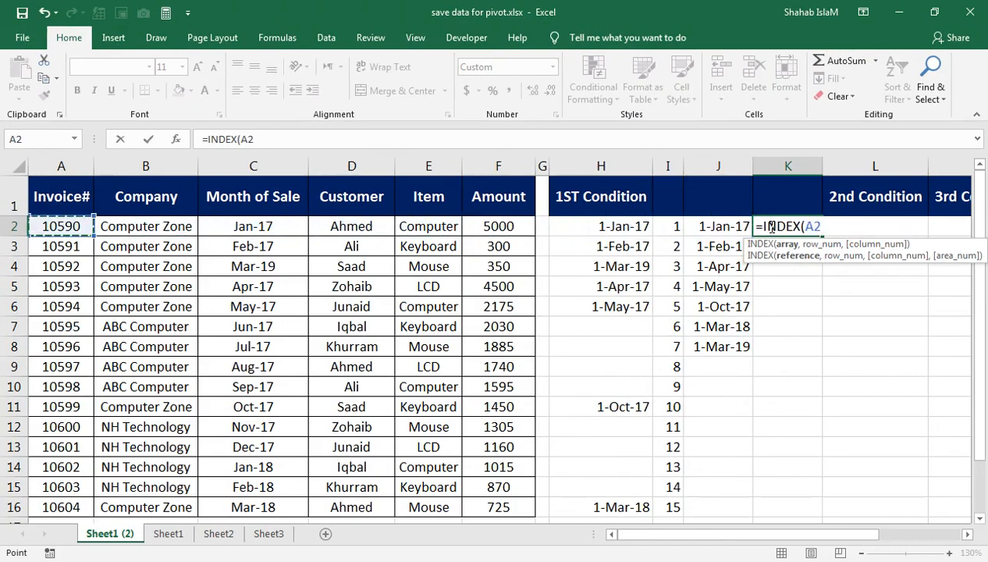
key(ctrl+shift+Down)
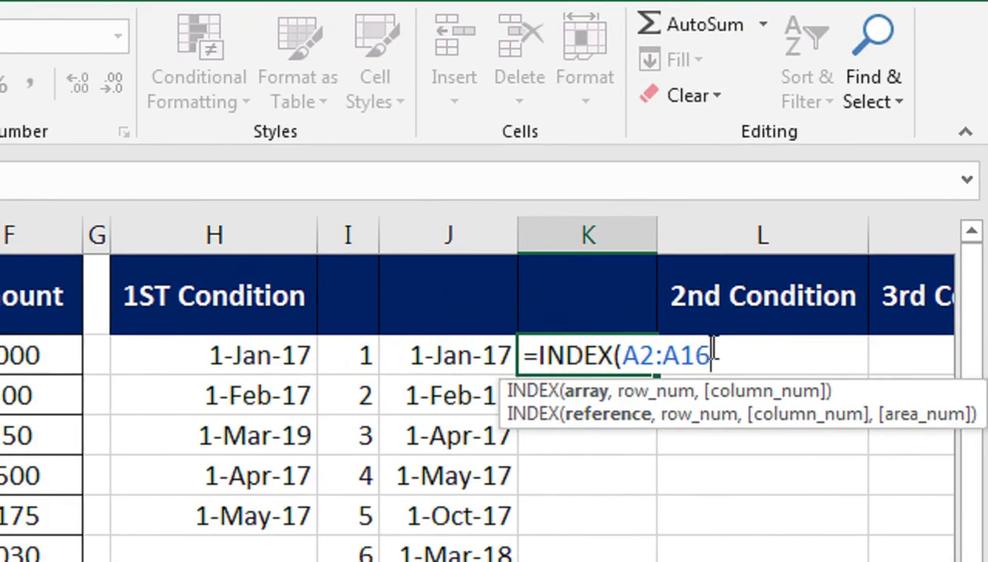
key(F4)
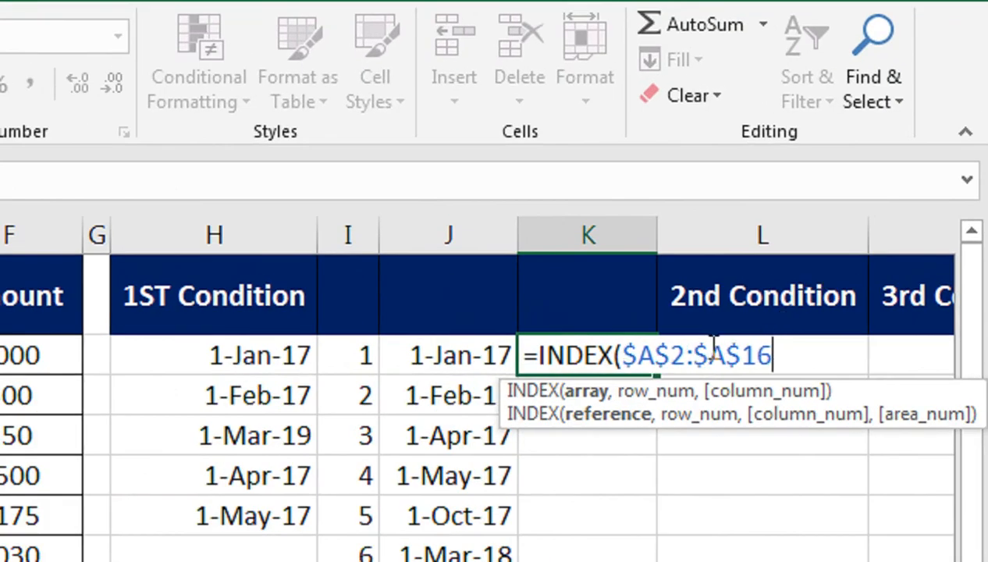
Add a nested MATCH to the K2 formula that looks up J2 in the Month of Sale range C2:C16
text(,MA)
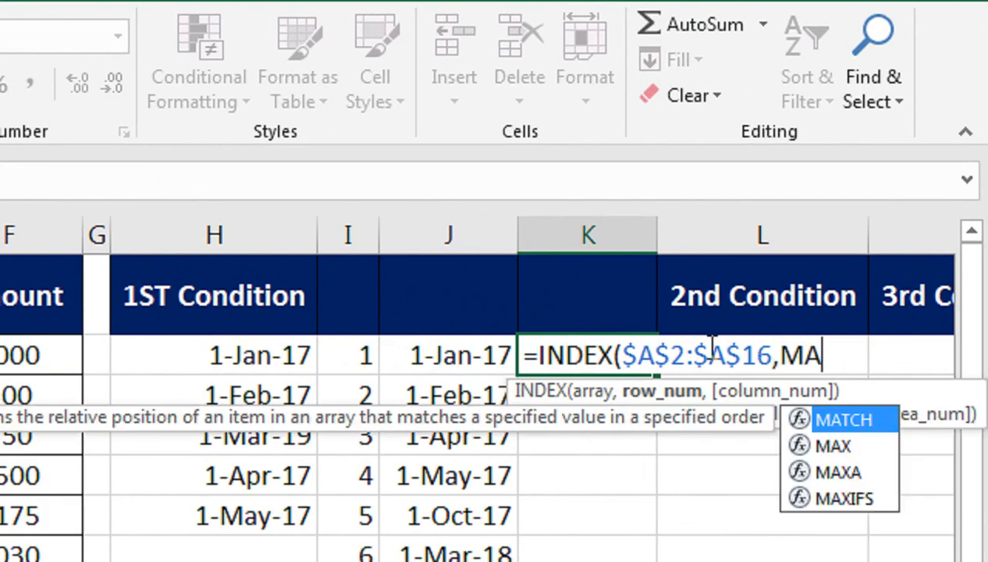
text(TCH()
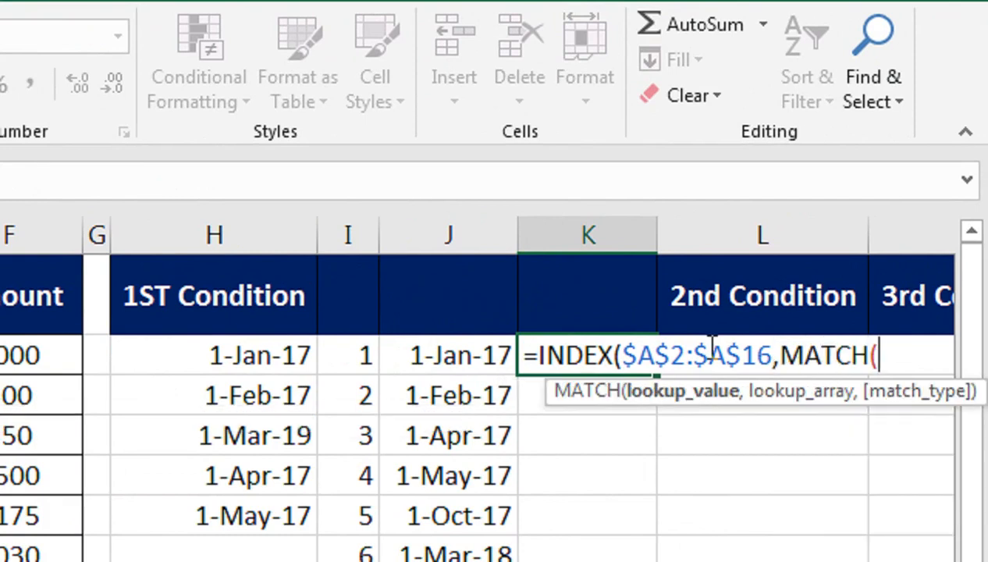
key(Left)
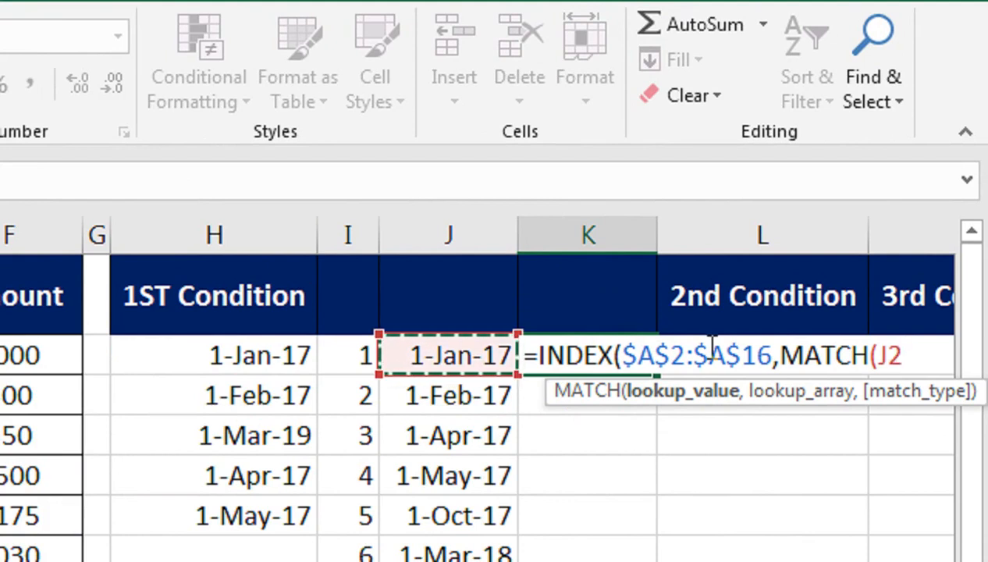
text(,)
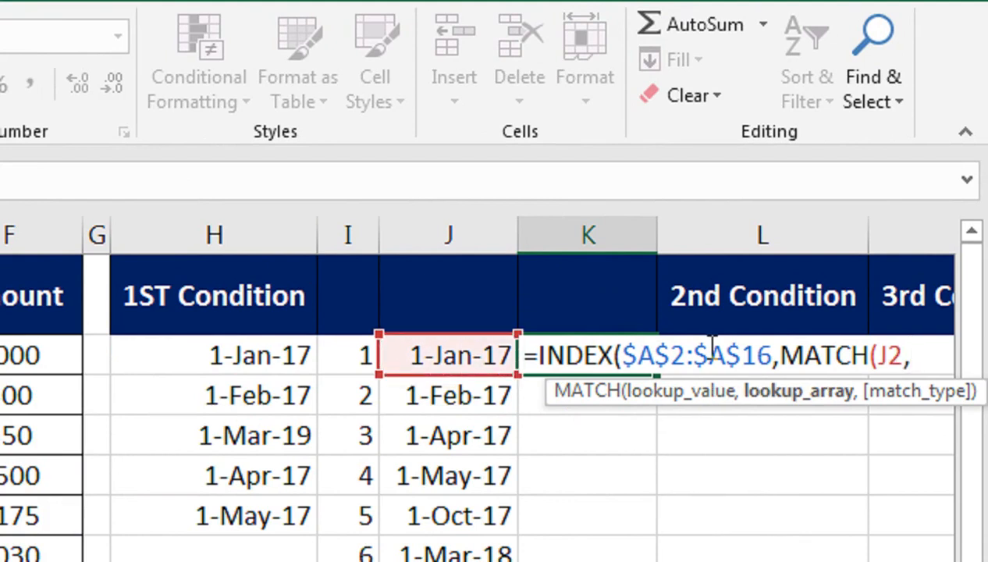
key(Left)
key(Left)
key(Left)
key(Left)
key(Left)
key(Left)
key(Left)
key(Left)
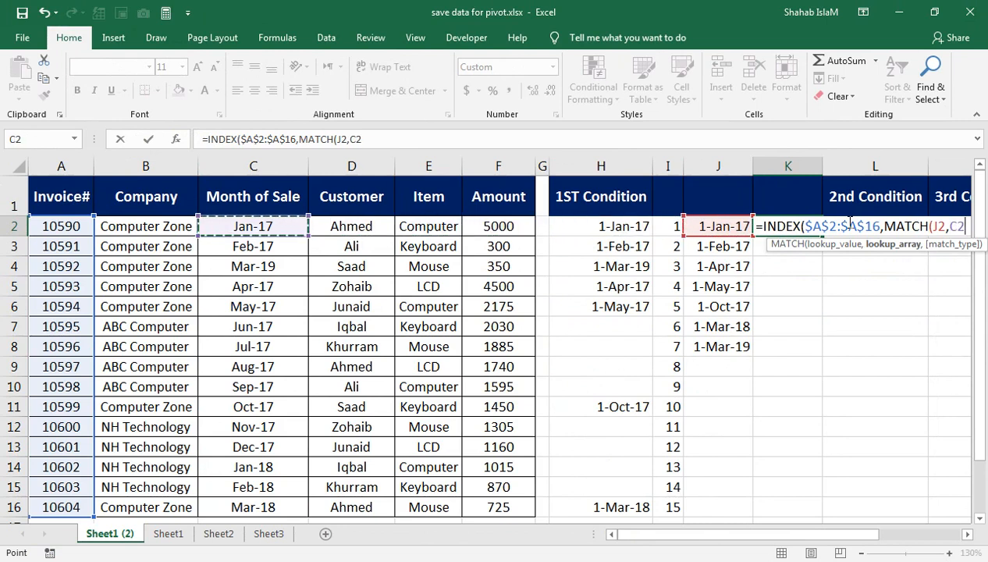
key(ctrl+shift+Down)
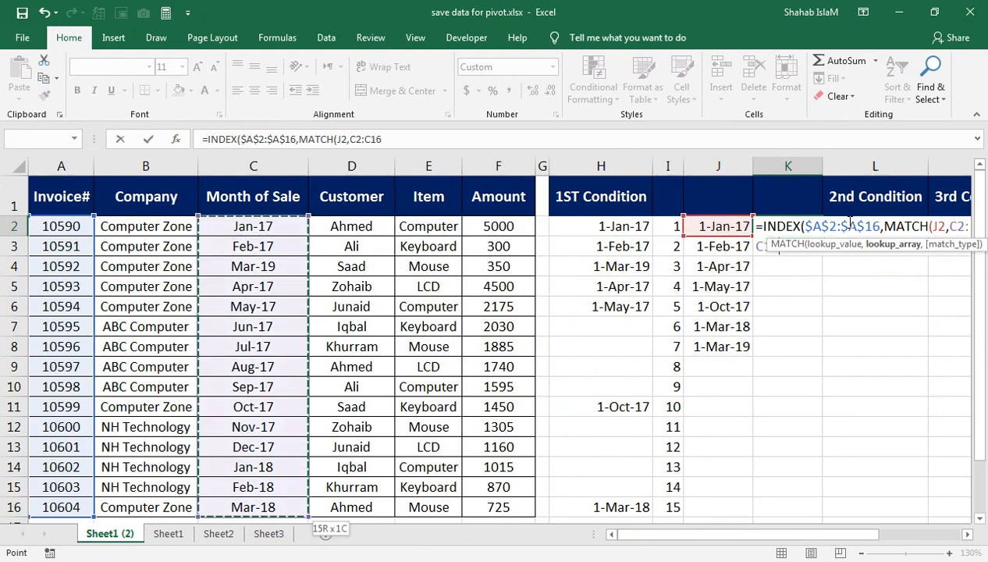
text(,)
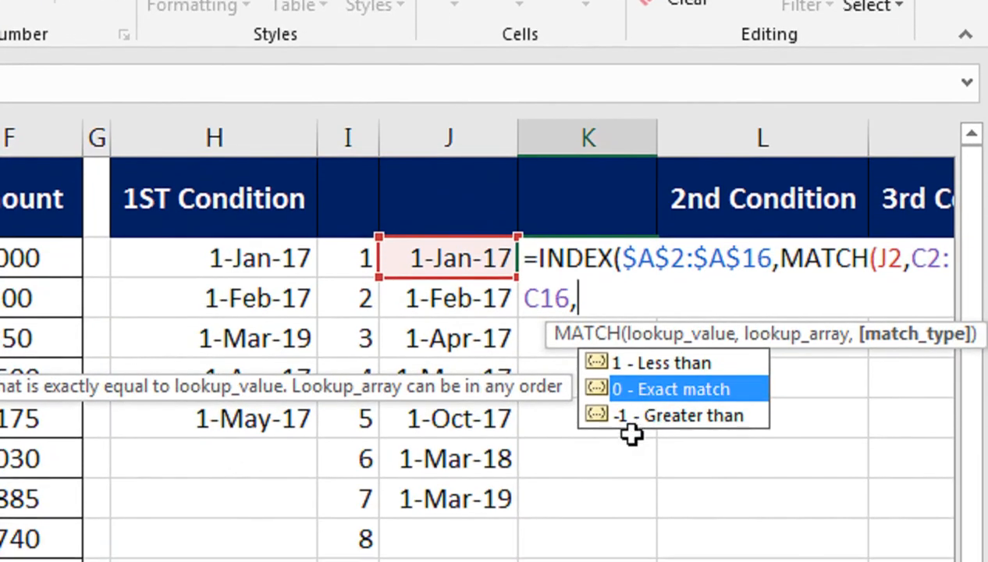
Set the MATCH type to 0 for an exact match and enter =INDEX($A$2:$A$16,MATCH(J2,C2:C16,0)) in K2
text())
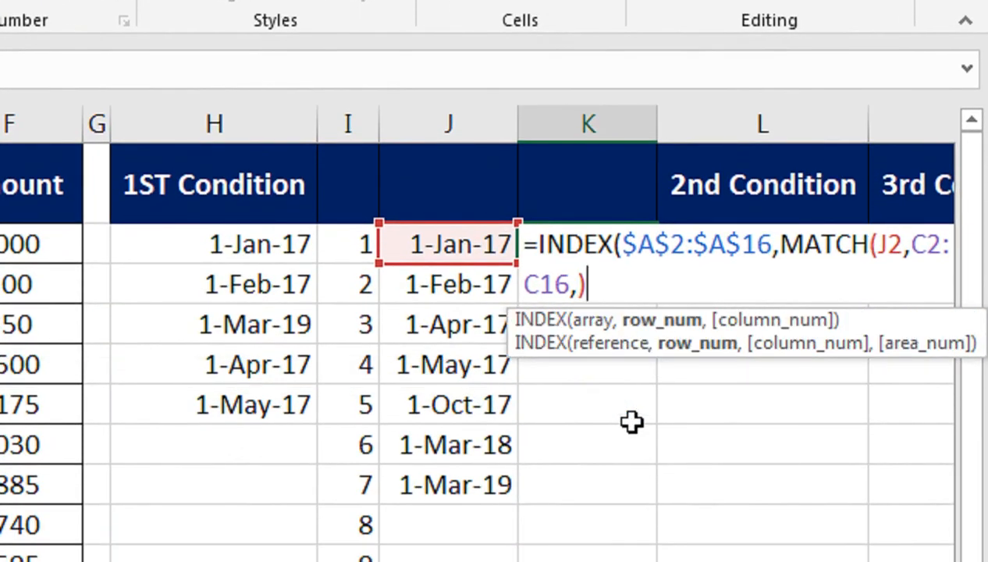
key(Return)
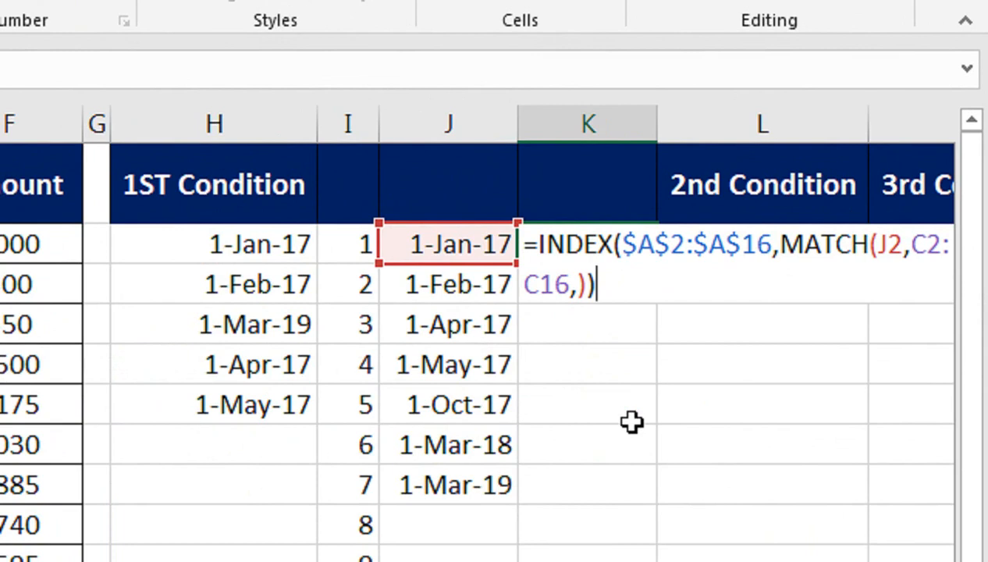
key(BackSpace)
key(BackSpace)
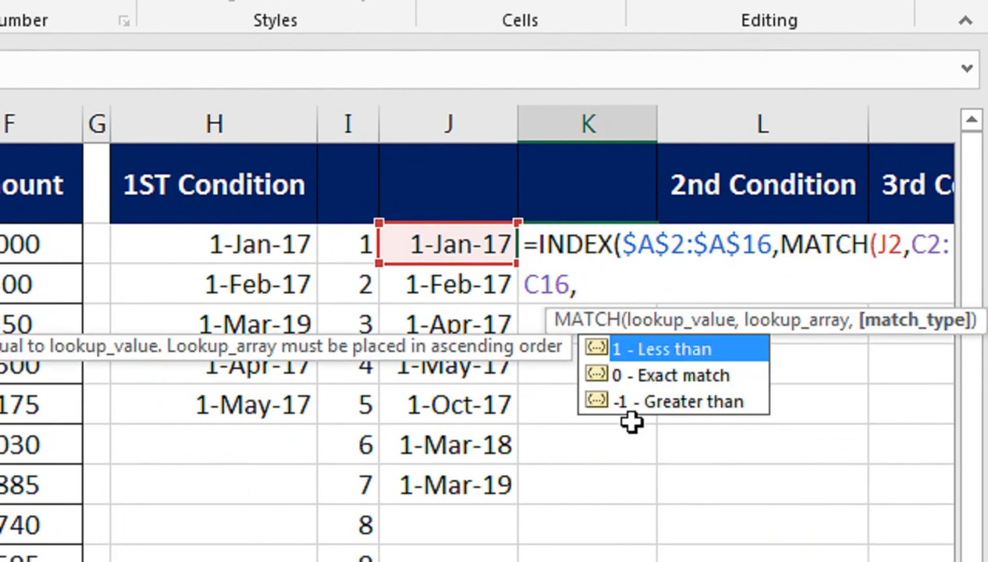
text(0))
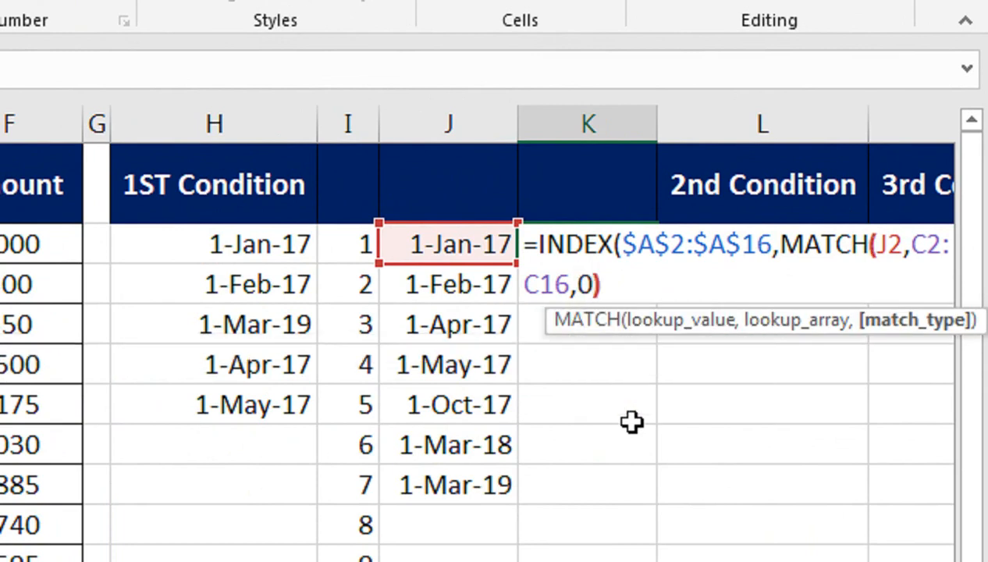
text())
key(Return)
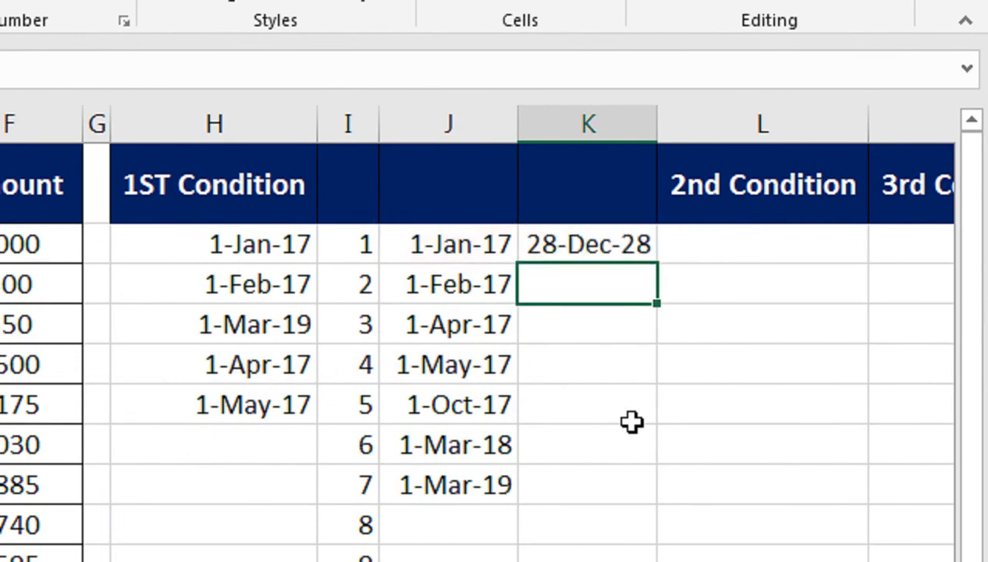
Apply the General number format to K2 and fill its INDEX/MATCH formula down to K14
click(603, 241)
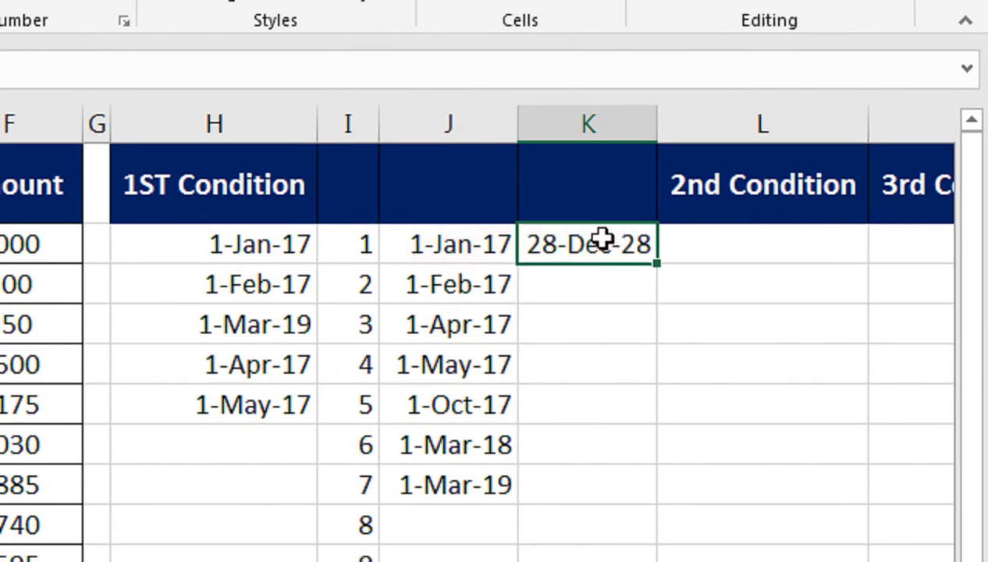
key(ctrl+shift+grave)
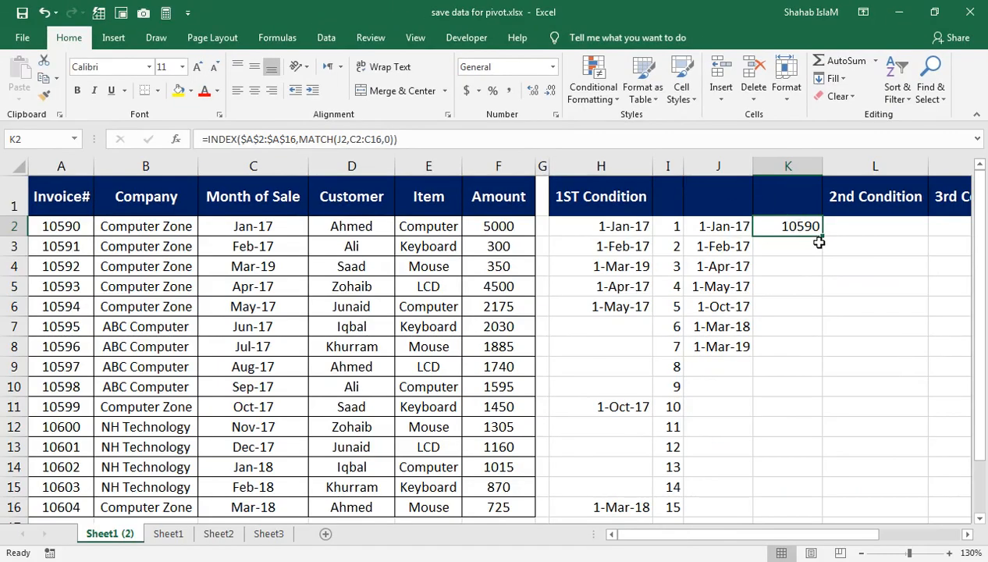
drag(822, 238, 822, 469)
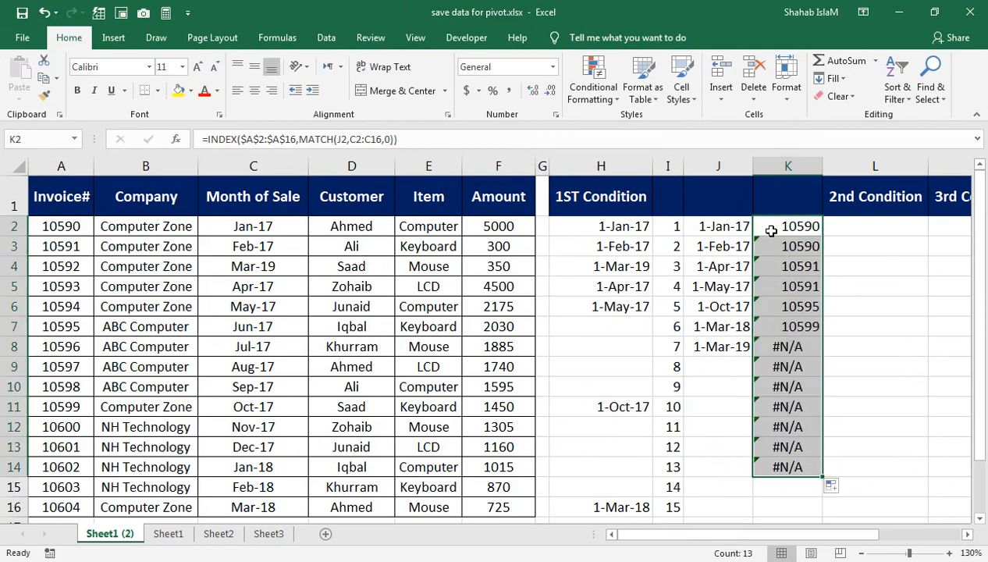
Make the MATCH arguments in the K2 formula absolute, as $J$2 and $C$2:$C$16
double_click(771, 228)
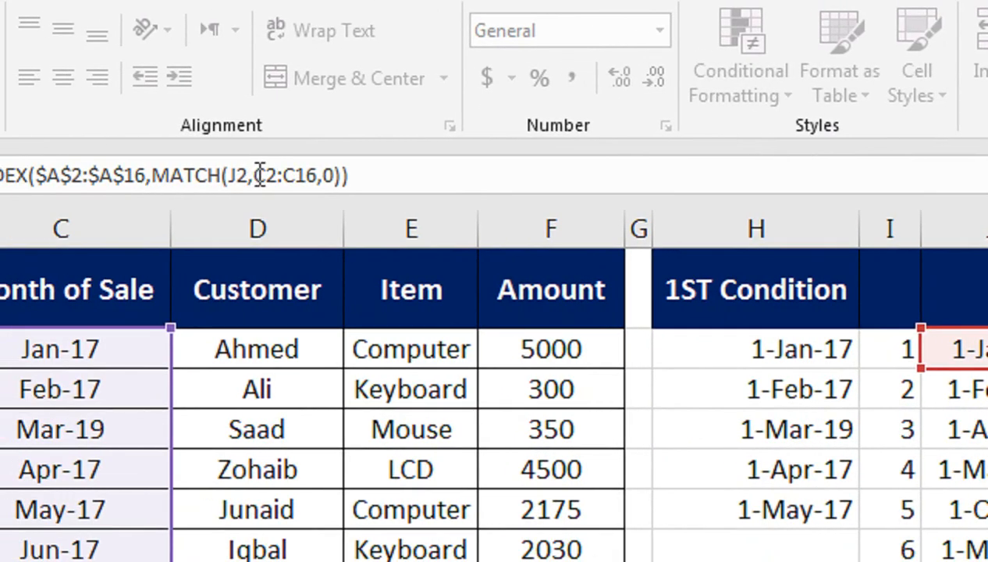
drag(254, 173, 318, 173)
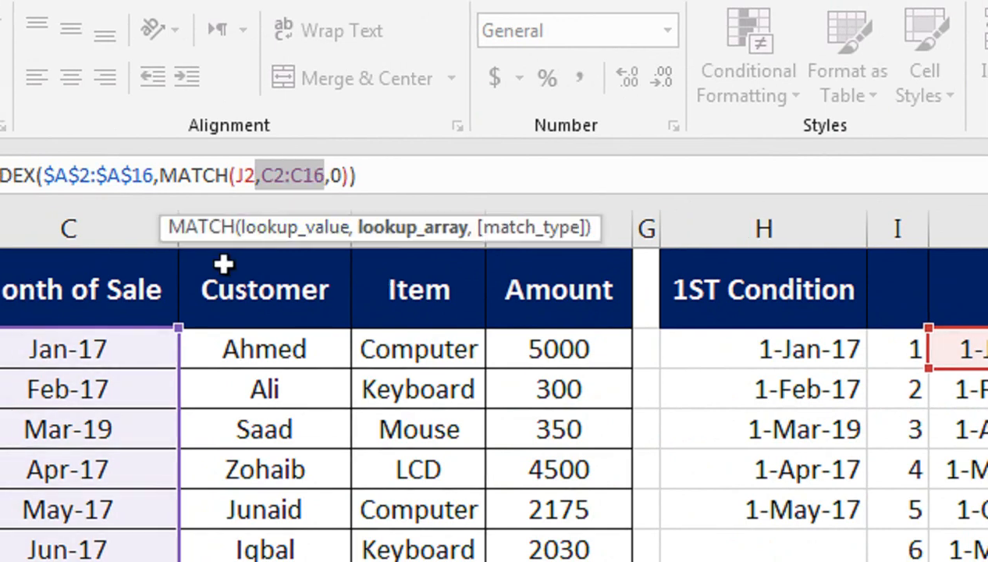
key(F4)
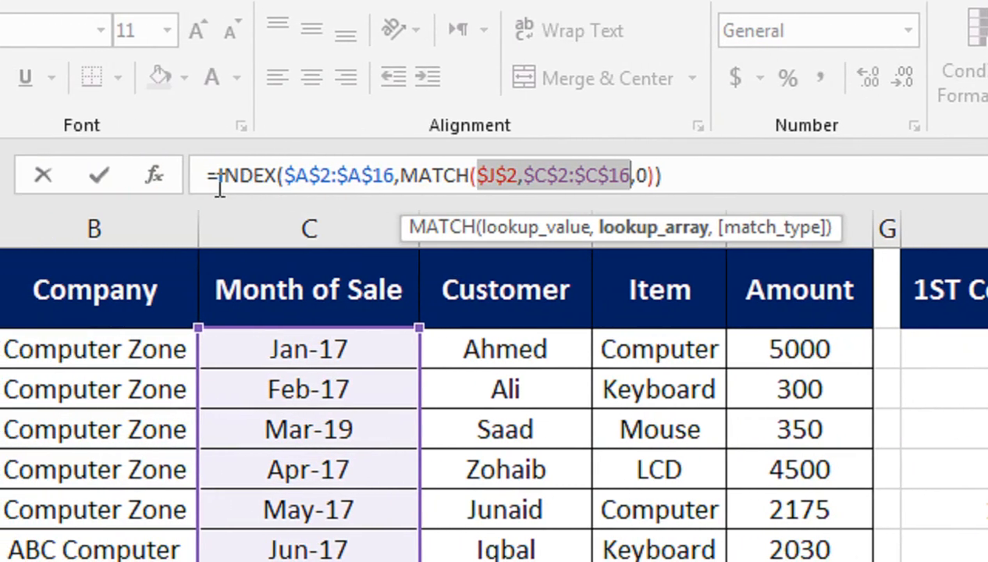
Wrap the K2 formula in IFERROR with "" as the value if error, and fill it down to K16
click(257, 178)
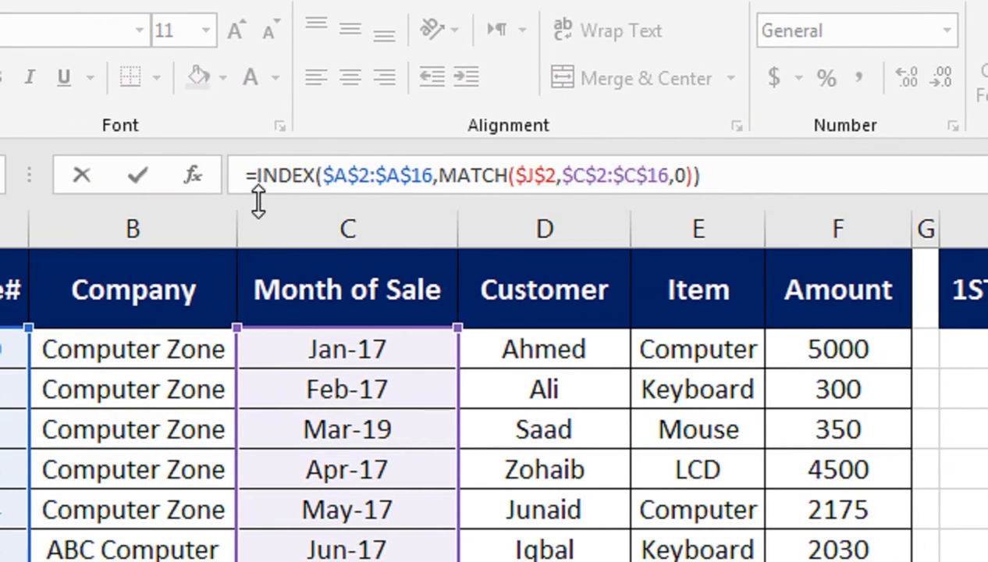
text(IF)
key(Down)
key(Tab)
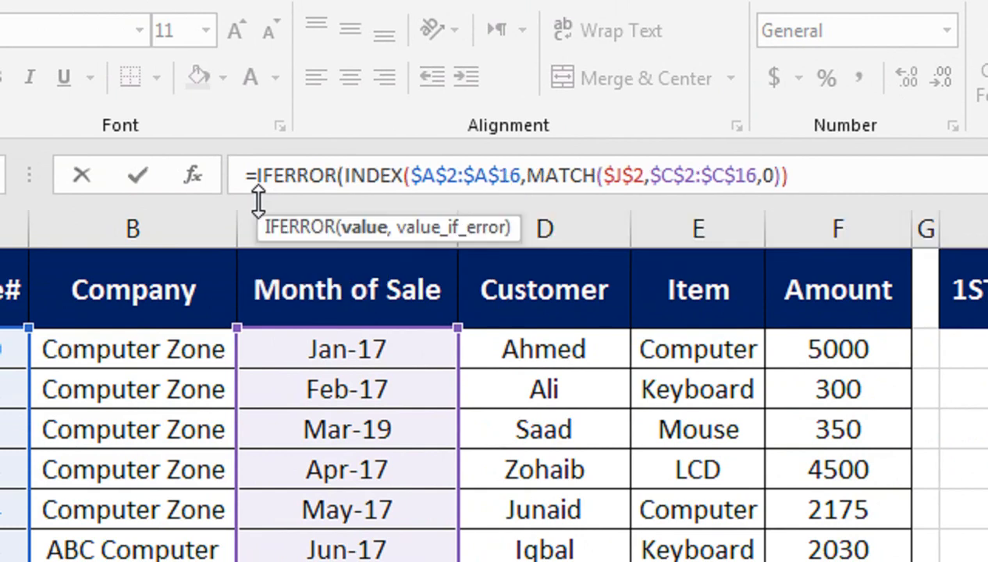
text(,"")
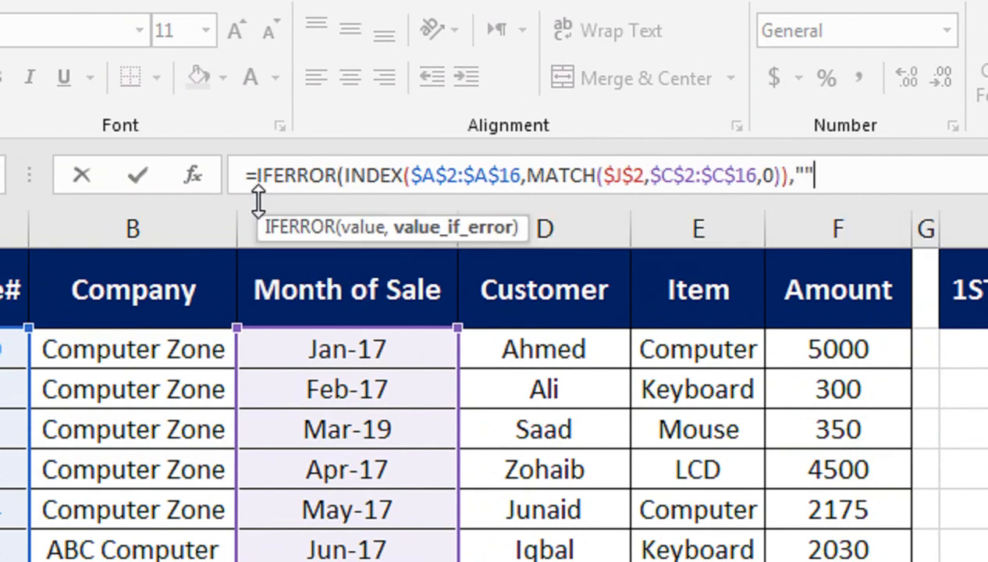
text())
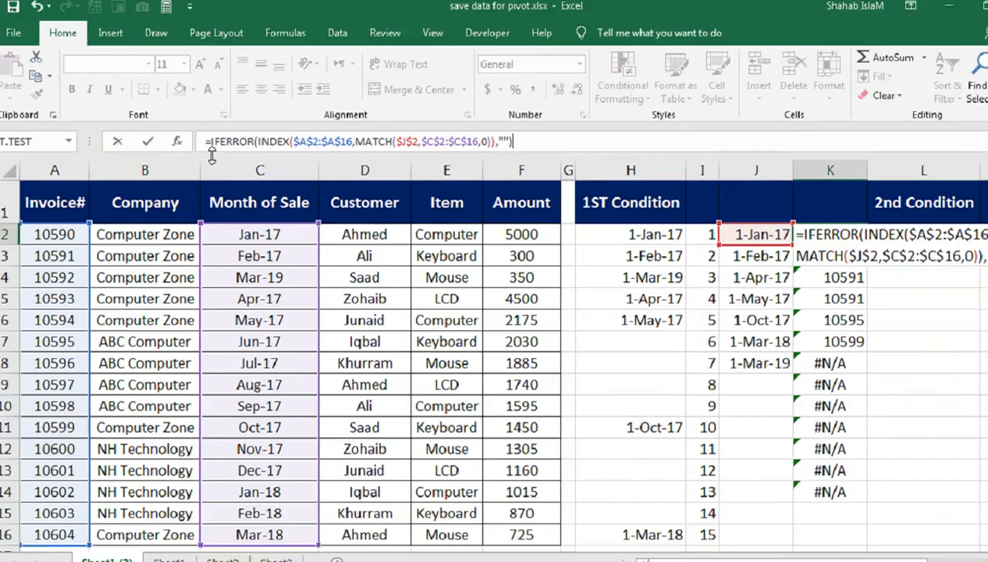
key(Return)
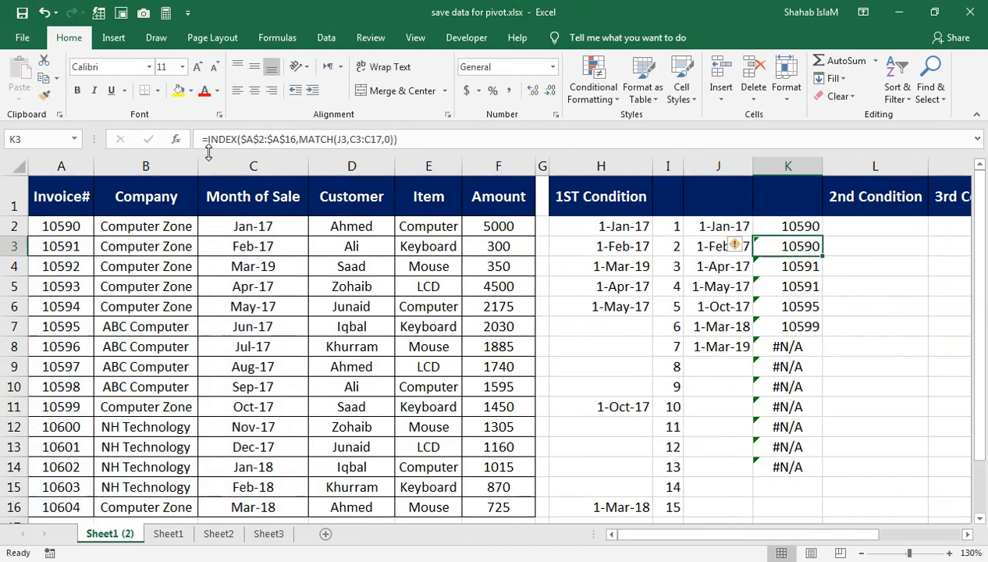
click(808, 225)
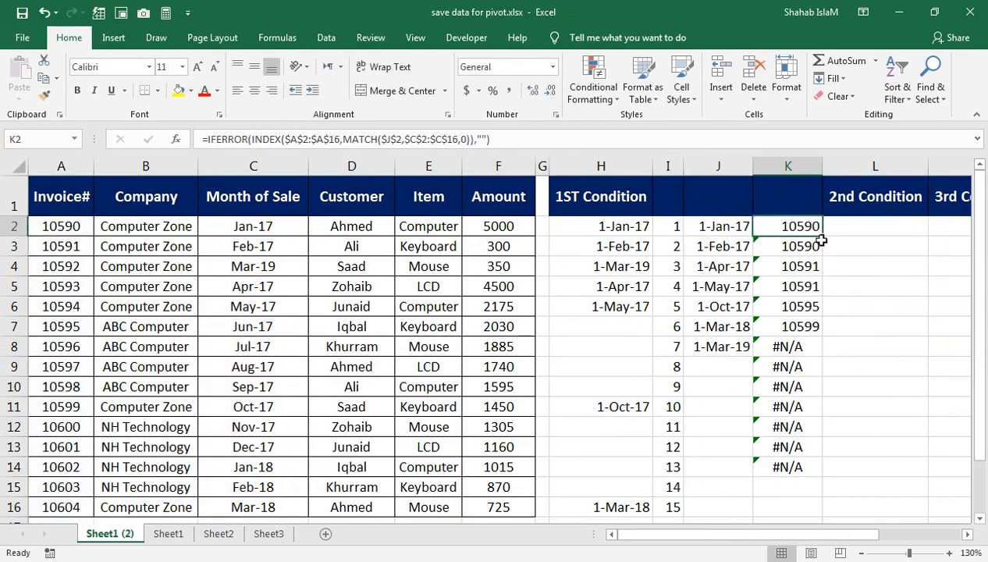
drag(821, 234, 820, 511)
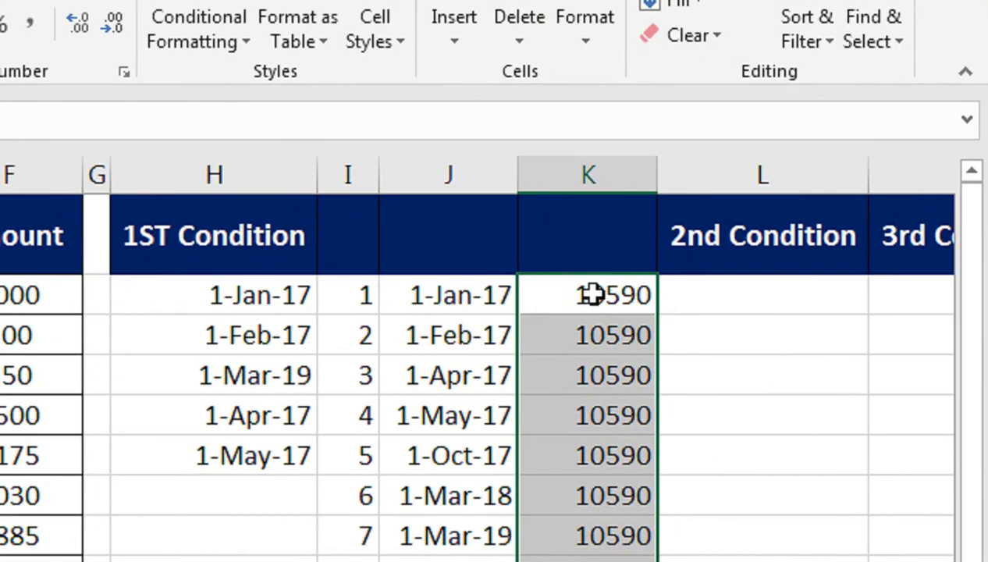
Change the MATCH lookup value in the K2 formula to the relative reference J2
double_click(595, 295)
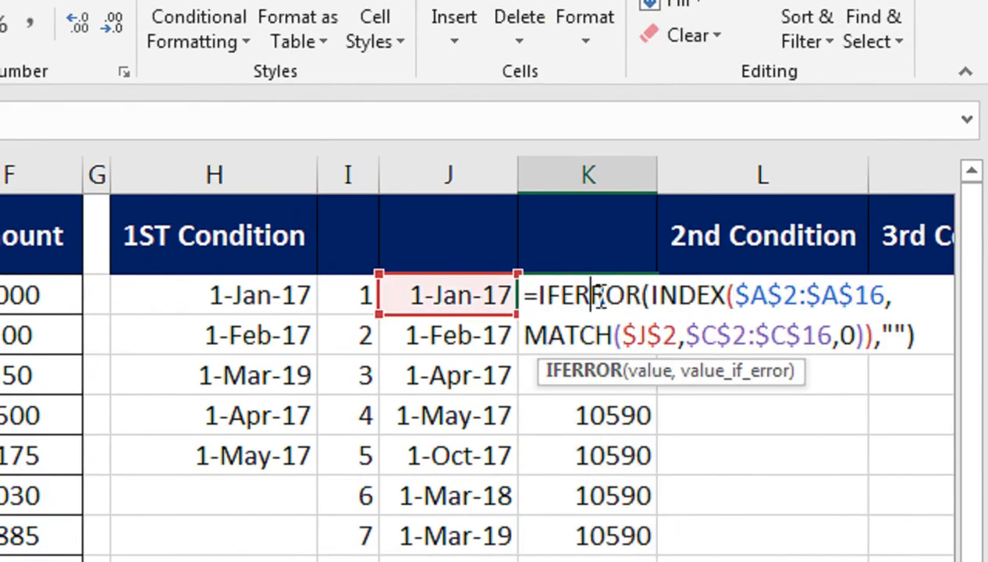
click(658, 334)
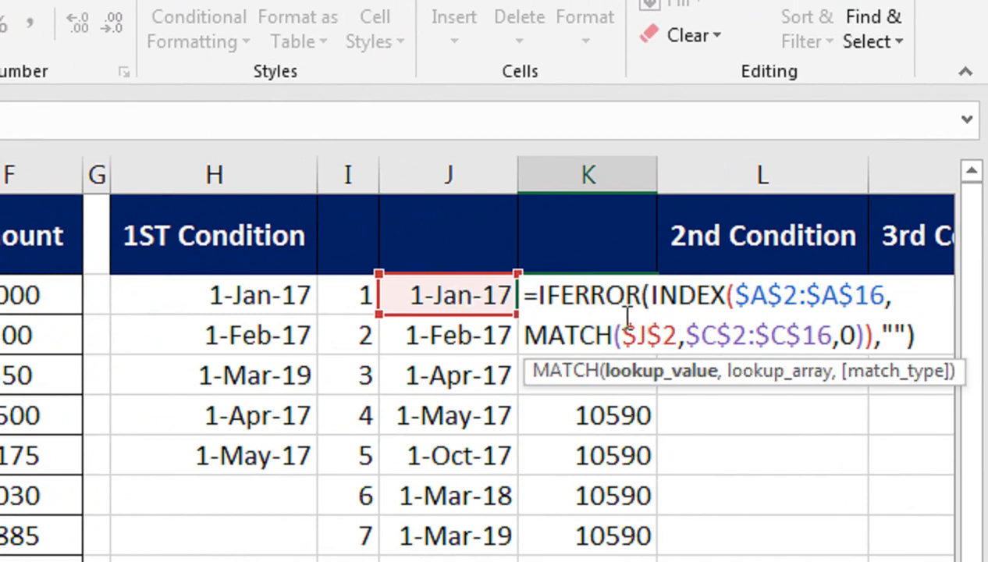
key(Delete)
key(Left)
key(BackSpace)
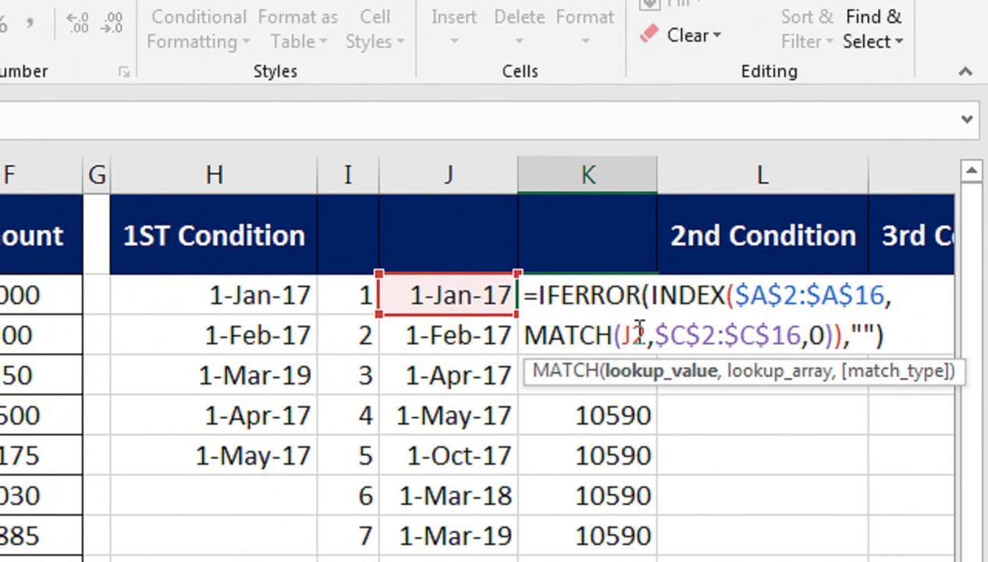
key(Return)
Fill the corrected K2 invoice lookup formula down through K16
click(633, 311)
drag(656, 315, 638, 561)
drag(638, 517, 642, 561)
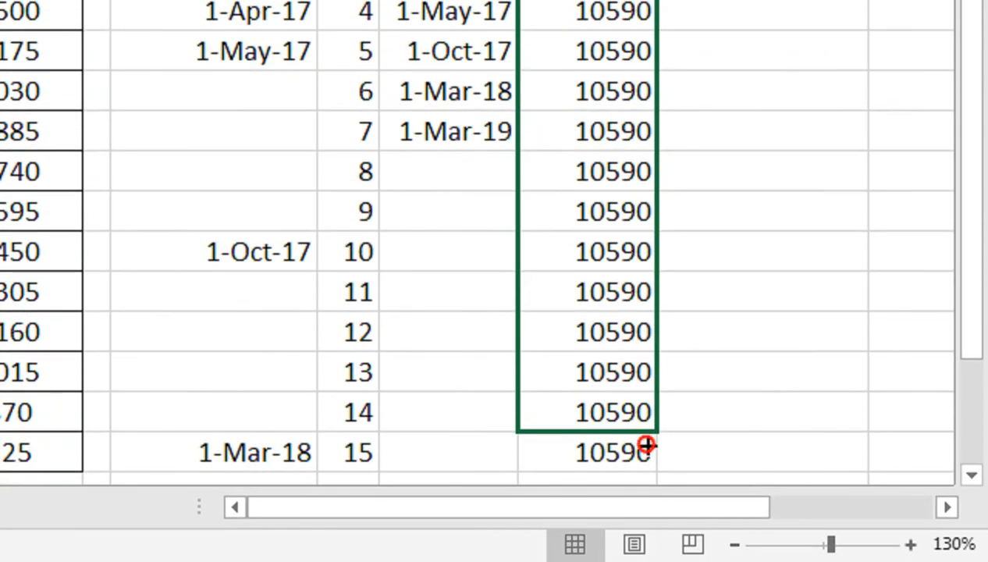
drag(647, 457, 648, 459)
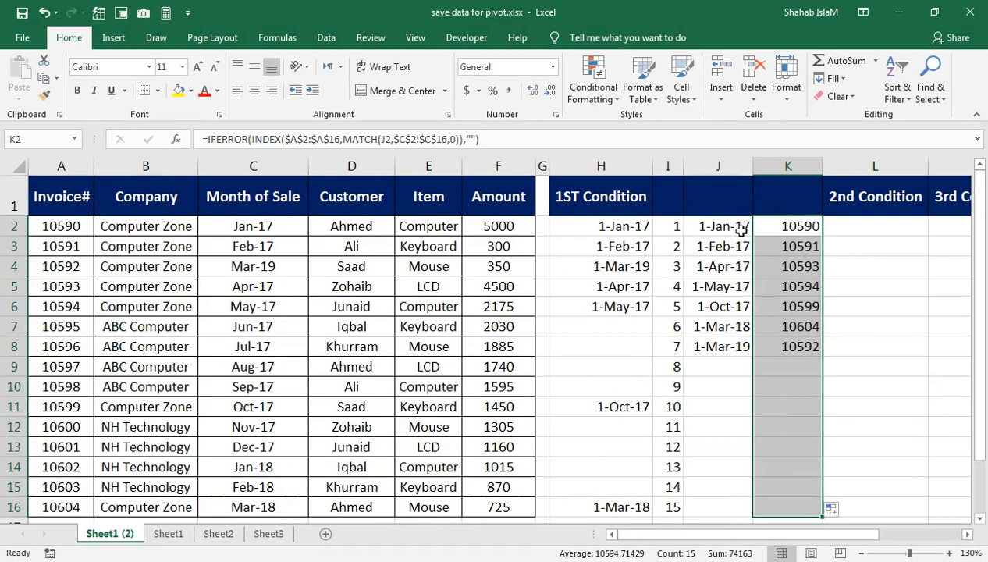
Hide the helper columns I to K between 1ST Condition and 2nd Condition
click(740, 229)
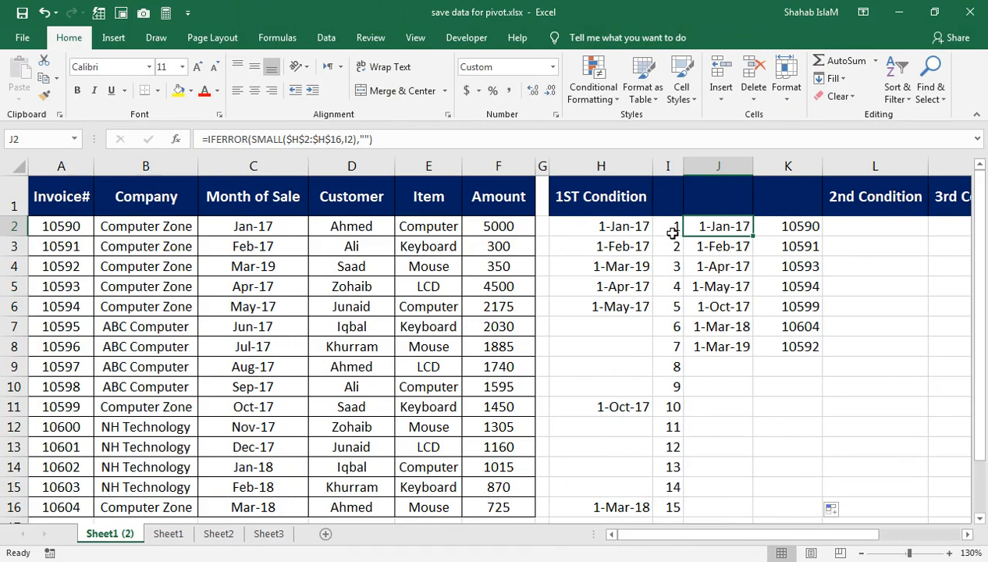
click(616, 231)
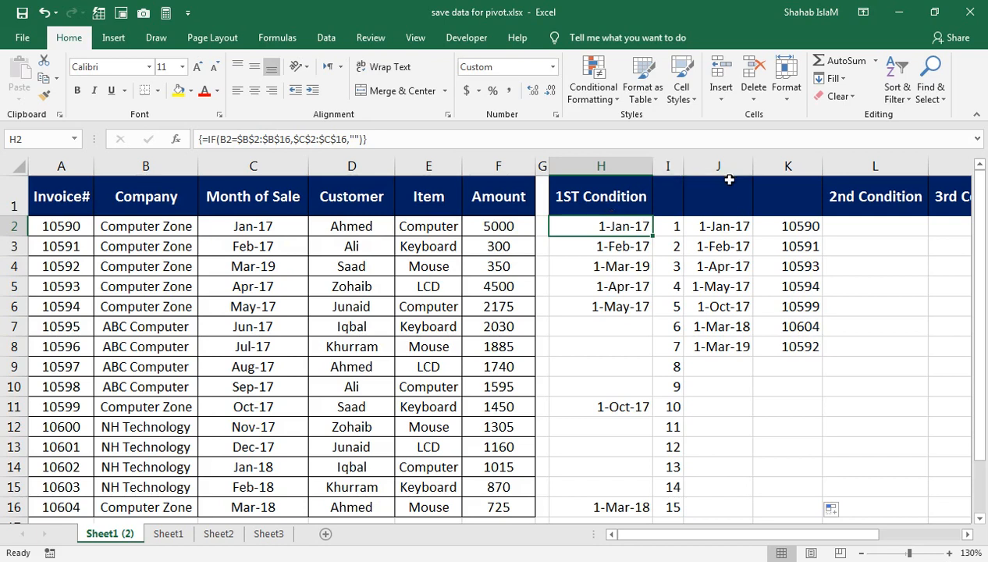
drag(756, 163, 677, 158)
right_click(678, 161)
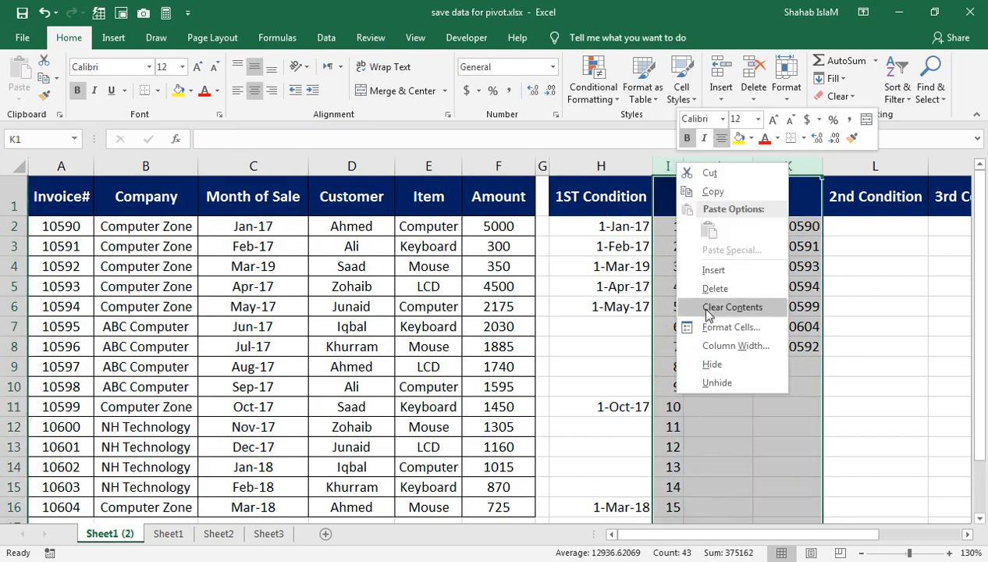
click(710, 365)
Start a =MAX(IF( formula in L2 that tests B2 against the absolute Company range $B$2:$B$16
click(697, 223)
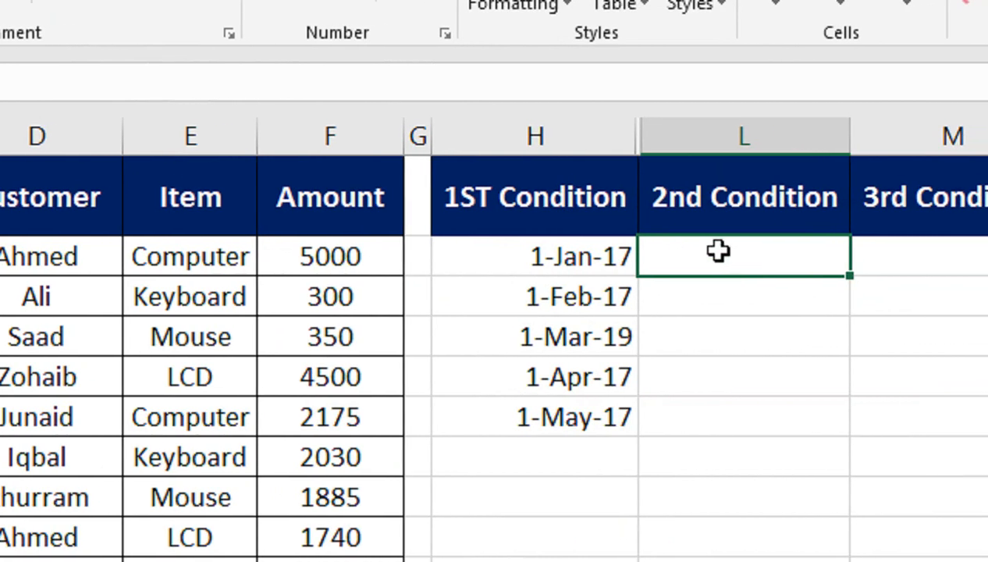
text(=MA)
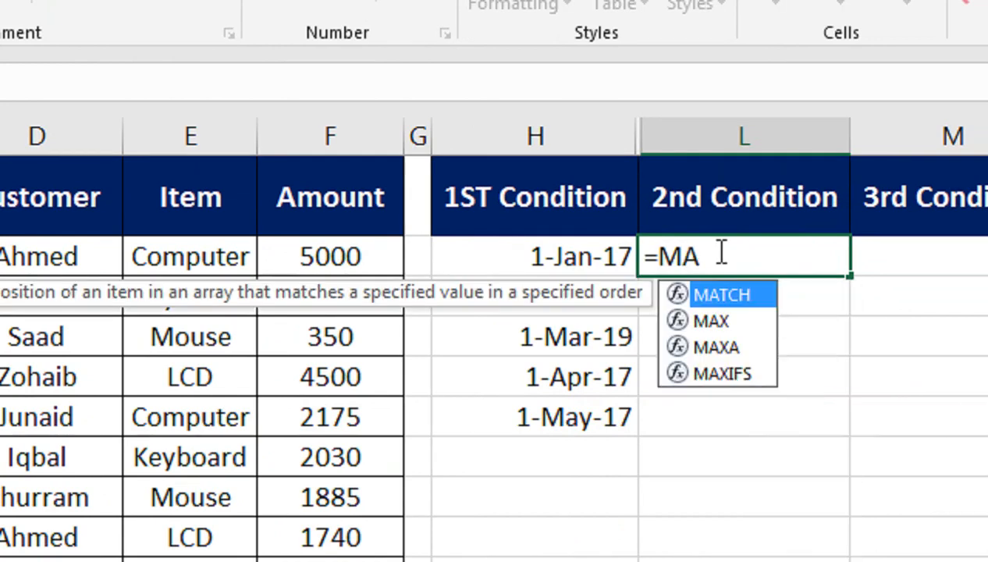
text(X(IF()
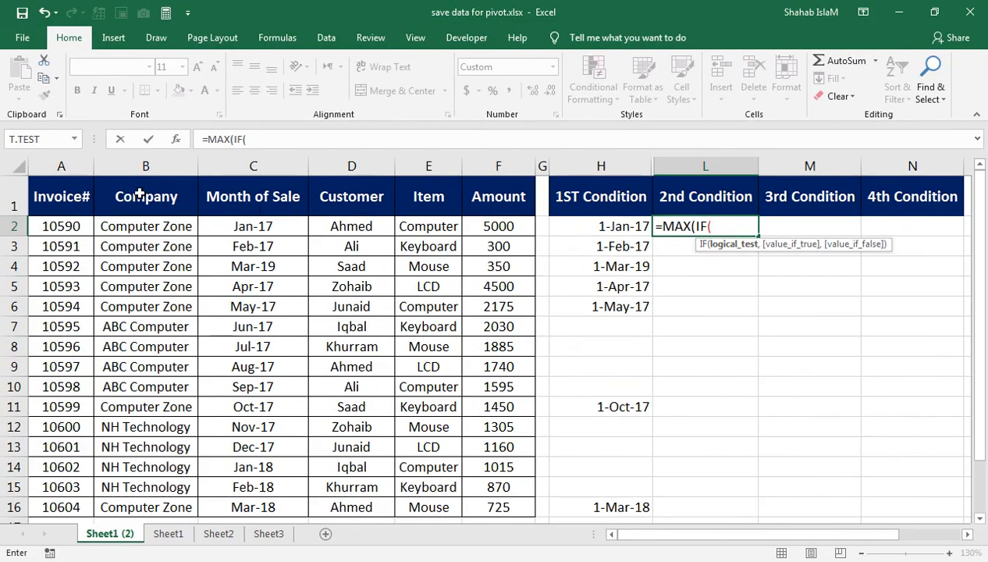
click(125, 220)
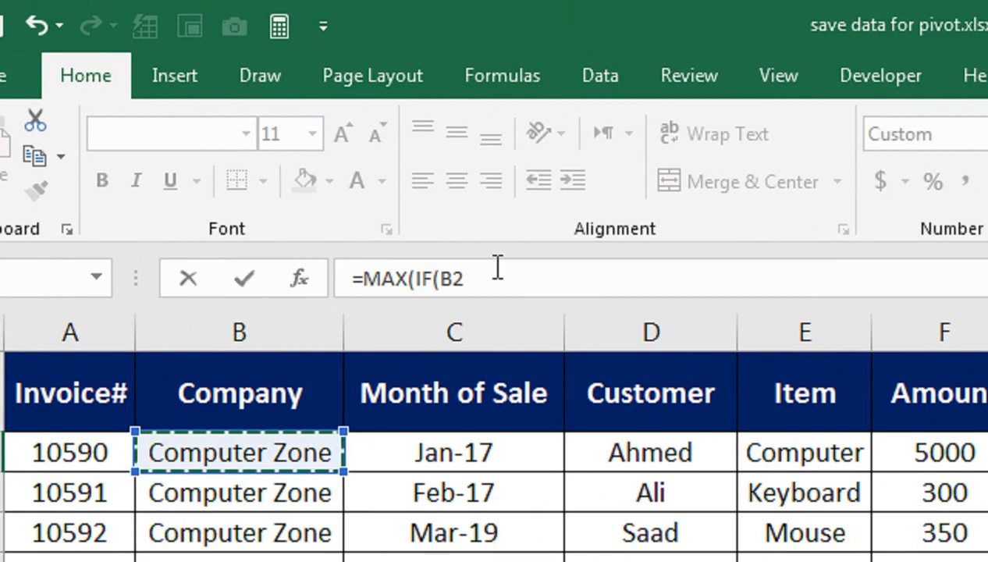
text(=)
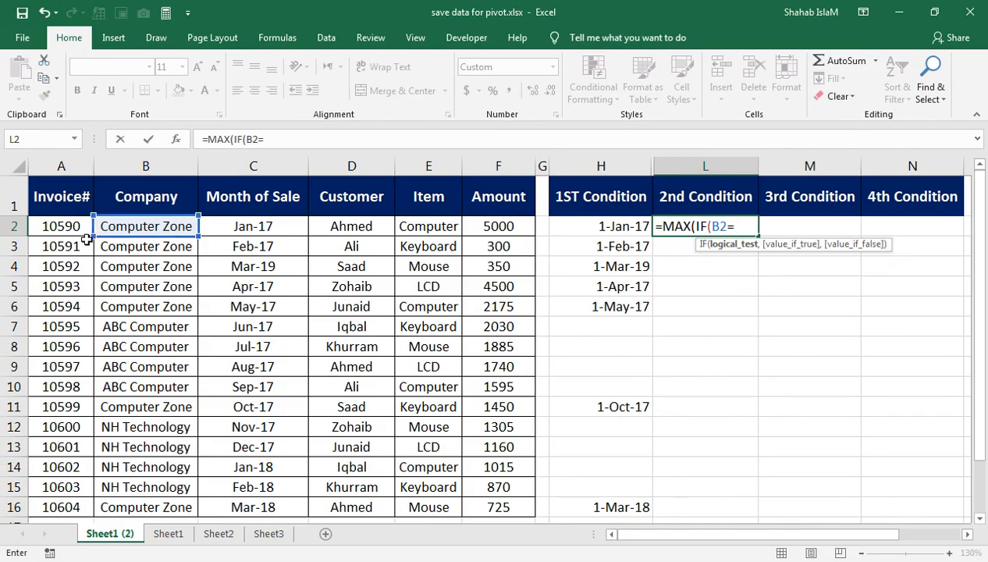
click(117, 227)
key(ctrl+shift+Down)
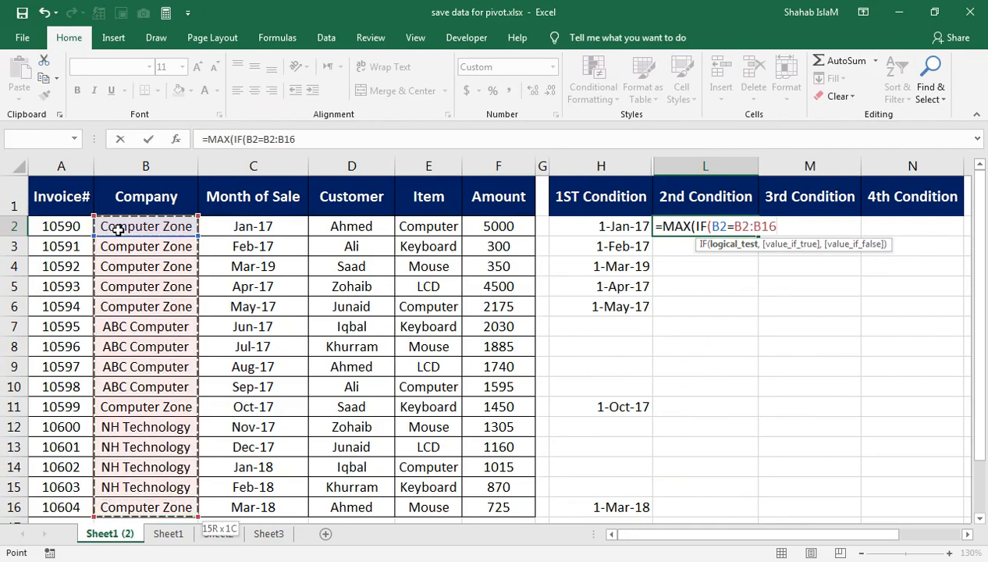
key(F4)
text(,)
Use the Month of Sale range $C$2:$C$16 as the value if true and enter =MAX(IF(B2=$B$2:$B$16,$C$2:$C$16)) in L2
key(Left)
key(Left)
key(Left)
key(Left)
key(Left)
key(Left)
key(Left)
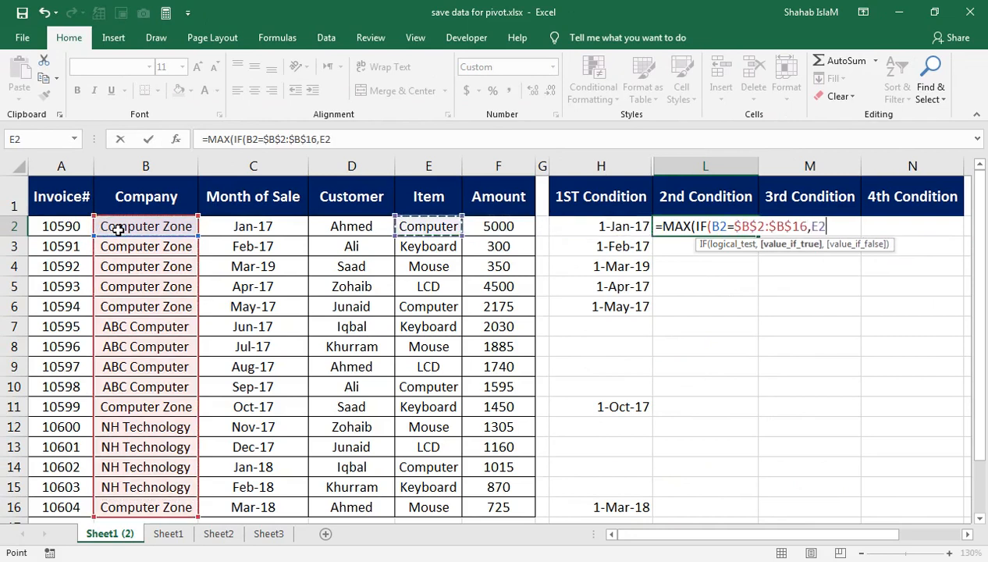
key(Left)
key(Left)
key(ctrl+shift+Down)
key(F4)
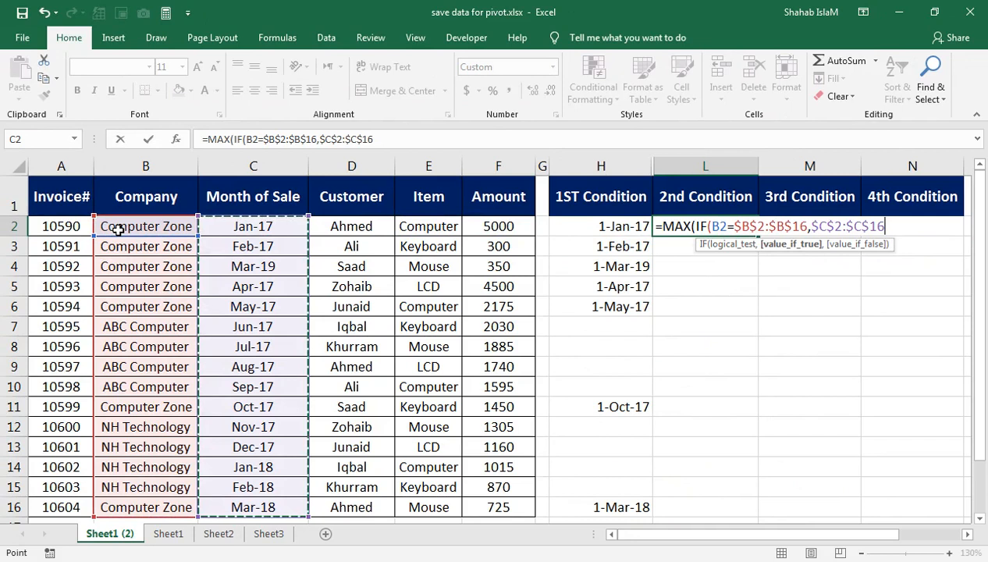
text())
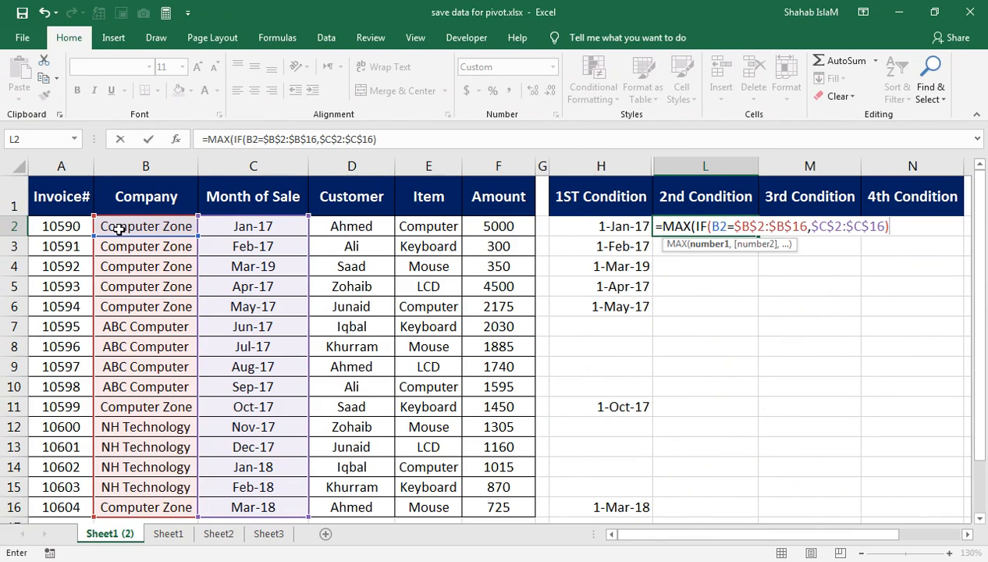
key(Return)
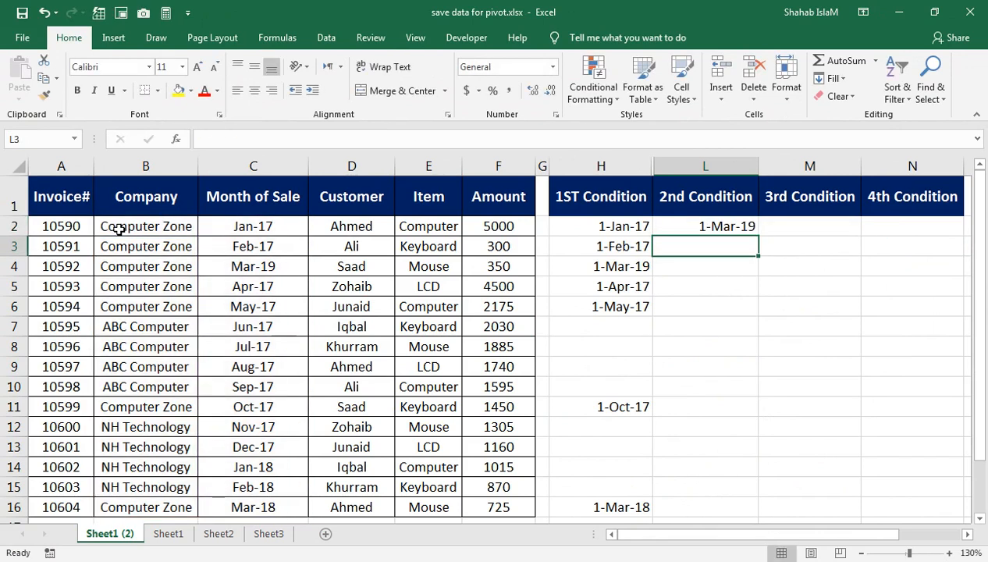
Change the Month of Sale date in C4 to 3/1/2021 to test the 2nd Condition formula
click(740, 226)
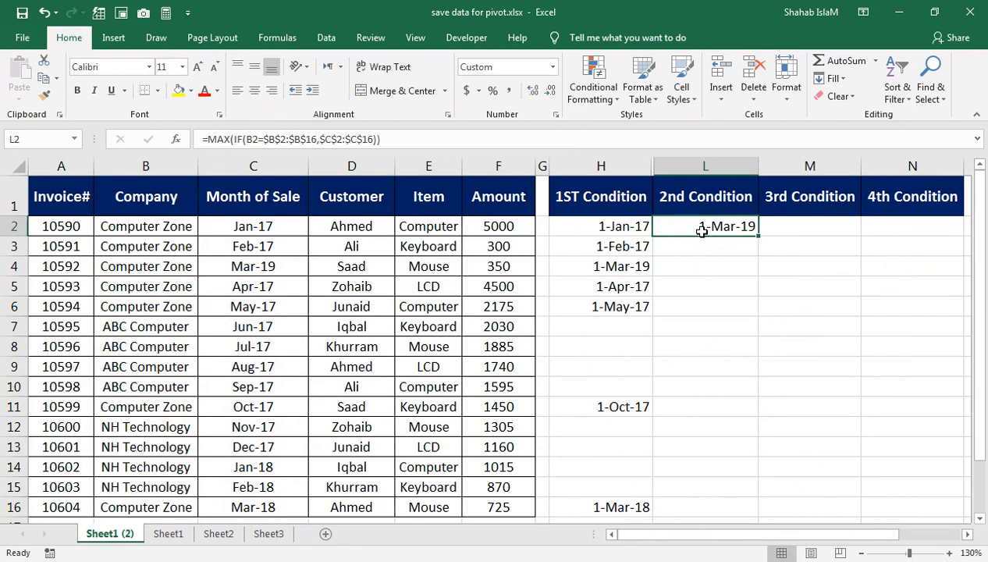
click(146, 268)
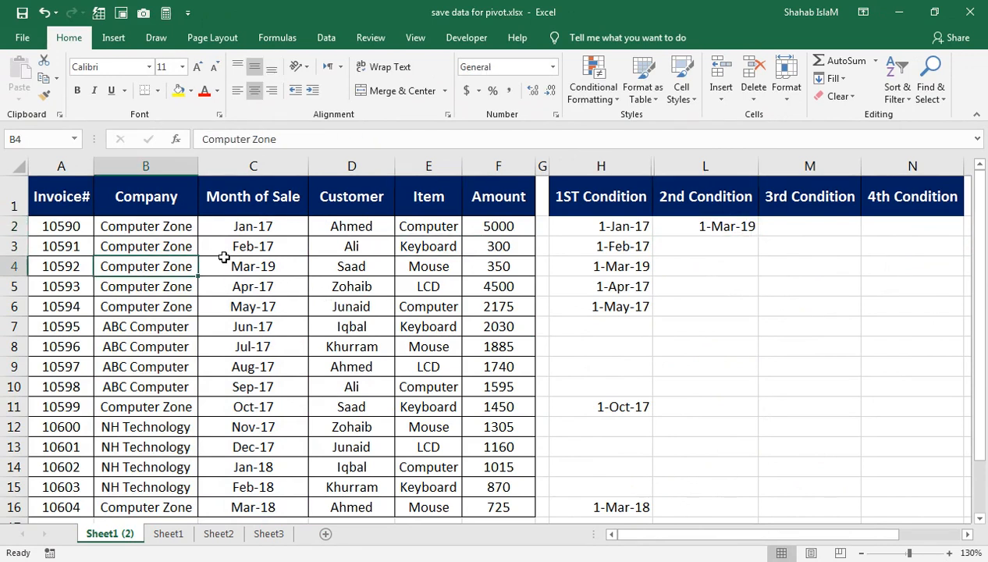
click(227, 259)
double_click(260, 265)
click(287, 265)
key(BackSpace)
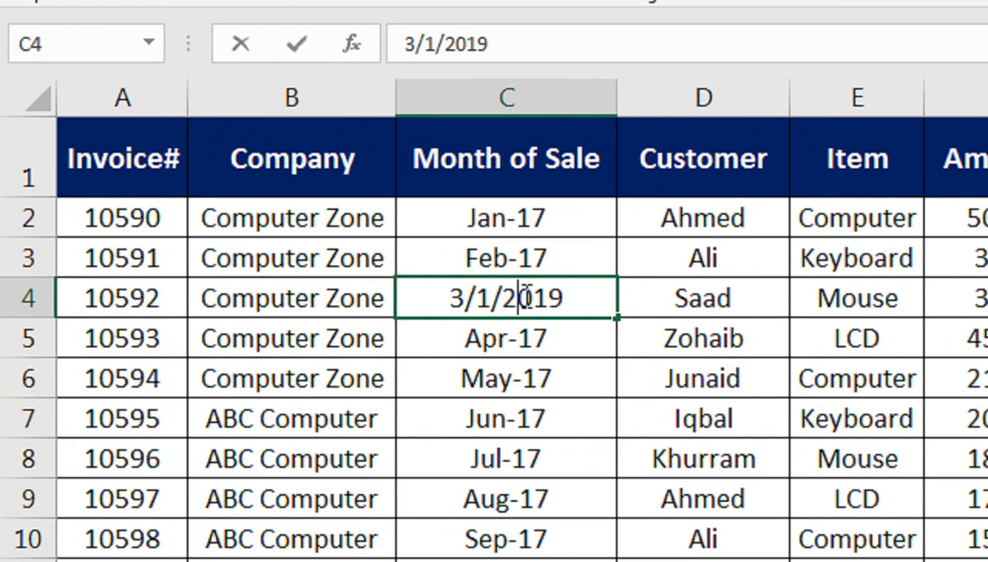
key(BackSpace)
text(21)
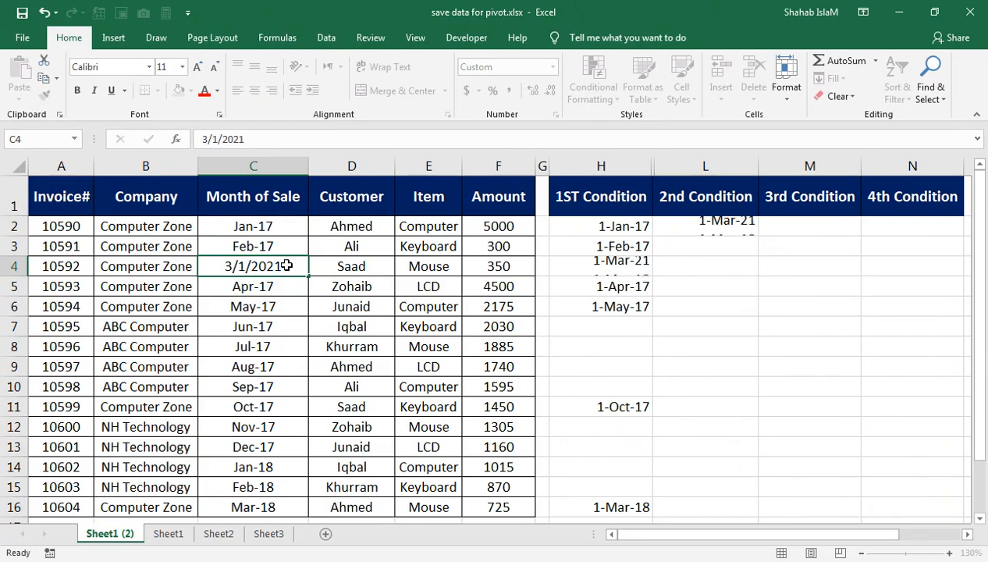
Copy the MAX(IF(B2=$B$2:$B$16,$C$2:$C$16)) expression from the 2nd Condition formula in L2, without the equals sign
key(Return)
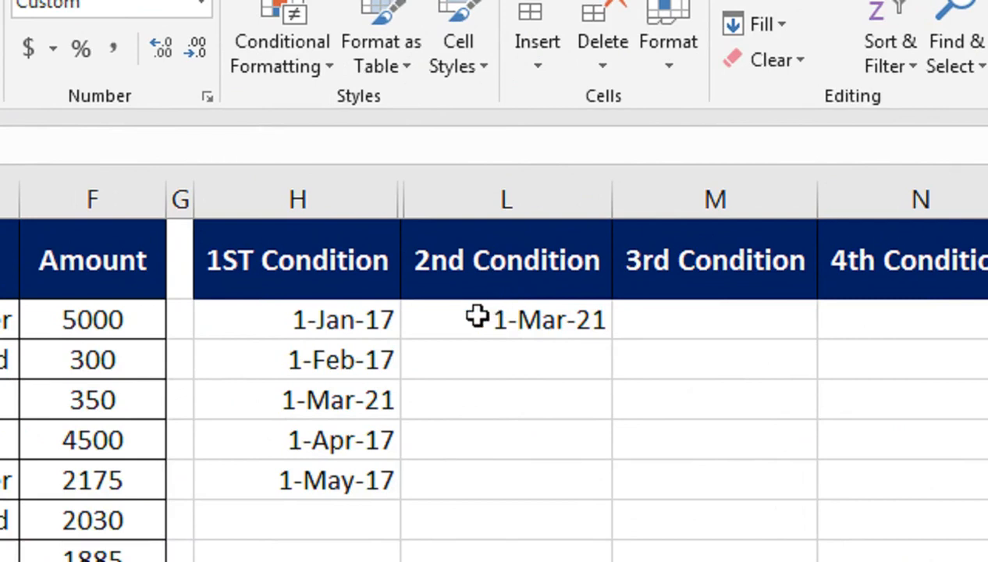
click(616, 317)
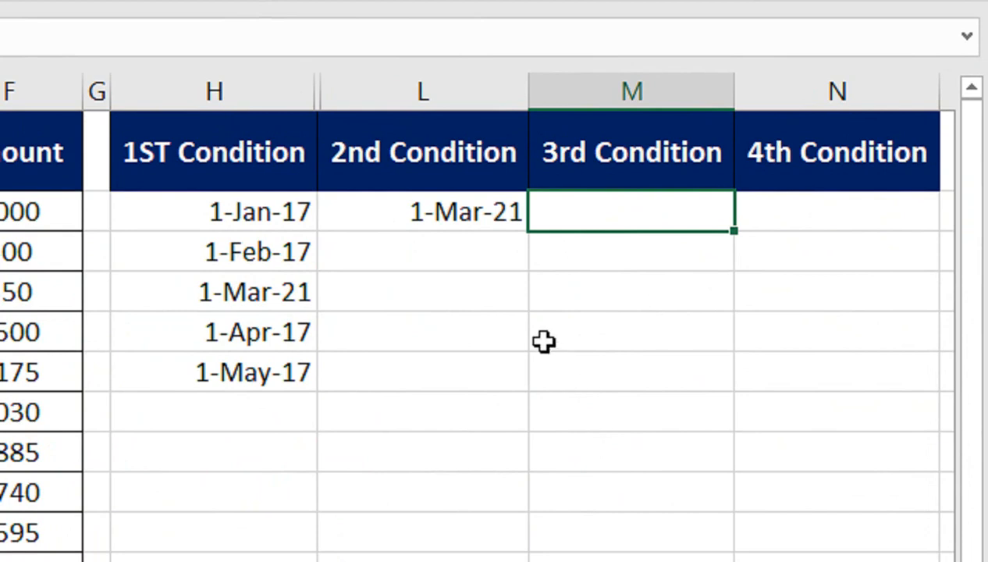
double_click(374, 214)
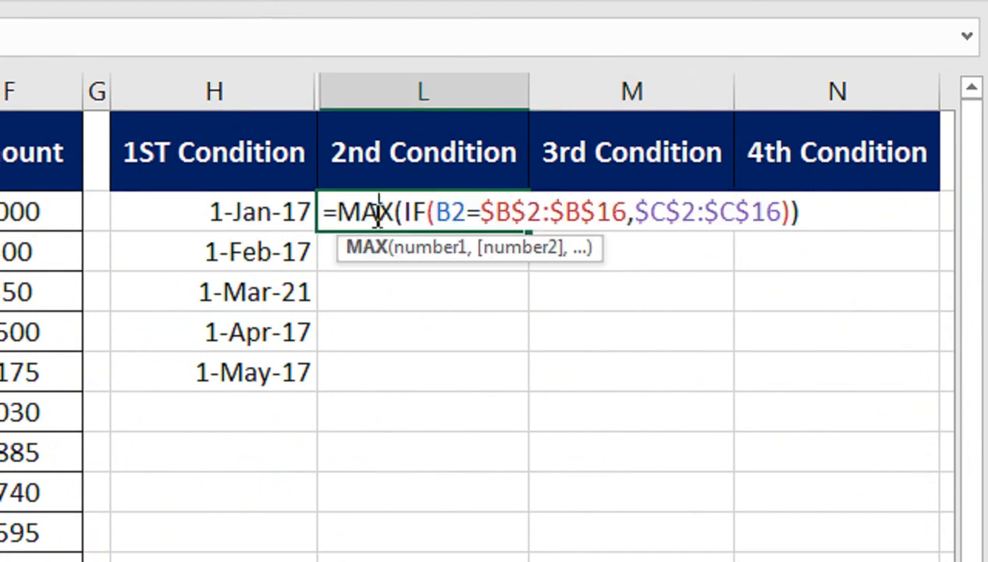
drag(803, 210, 346, 195)
key(ctrl+c)
key(Tab)
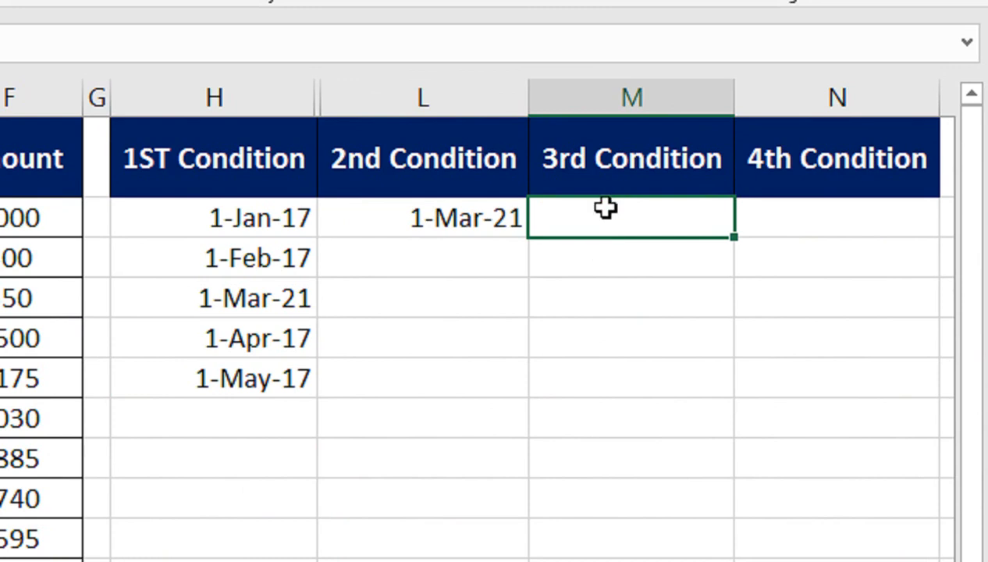
Start an IF formula in M2 with the test C2=MAX(IF(B2=$B$2:$B$16,$C$2:$C$16,"")), reusing the copied expression
text(=IF()
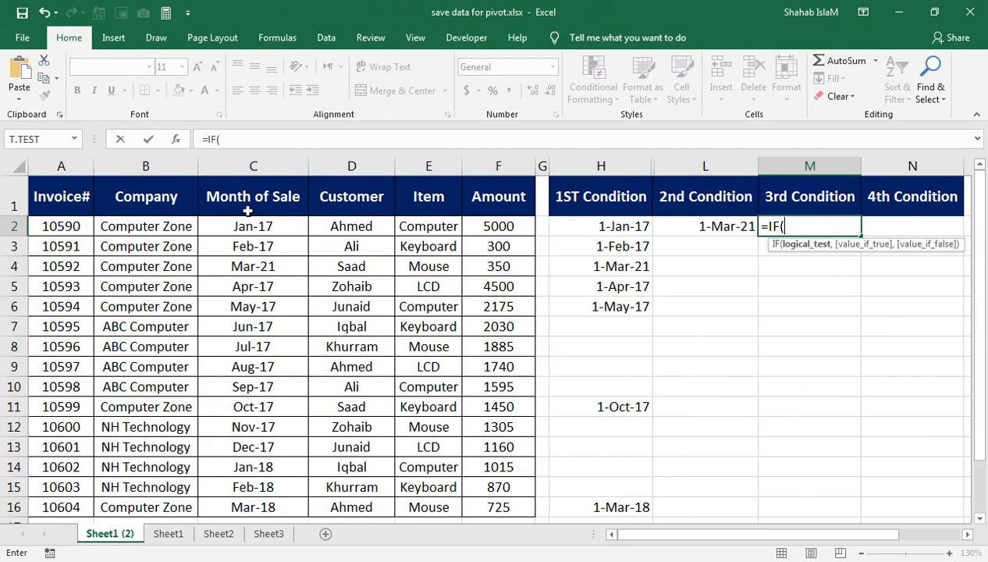
click(193, 225)
click(236, 226)
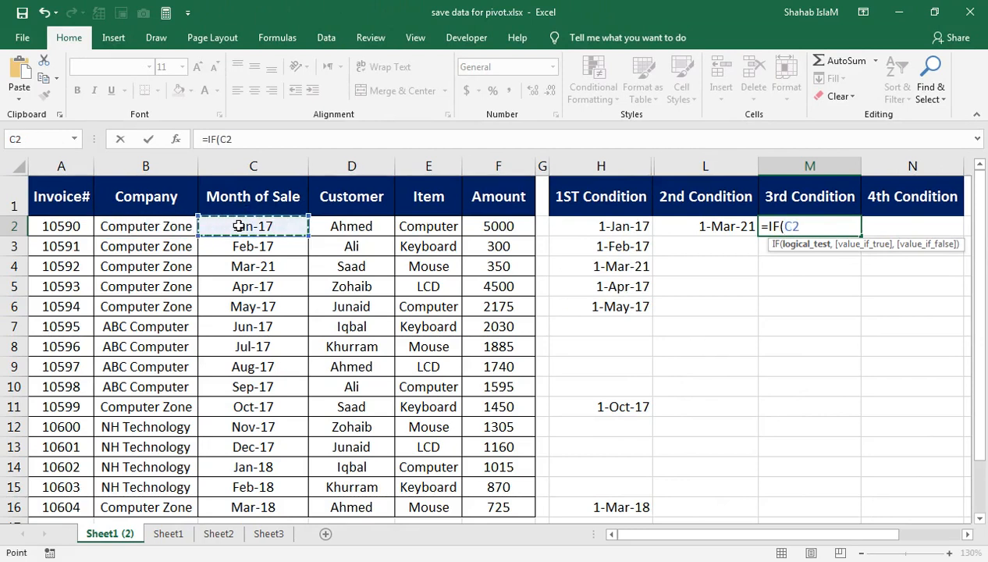
text(=)
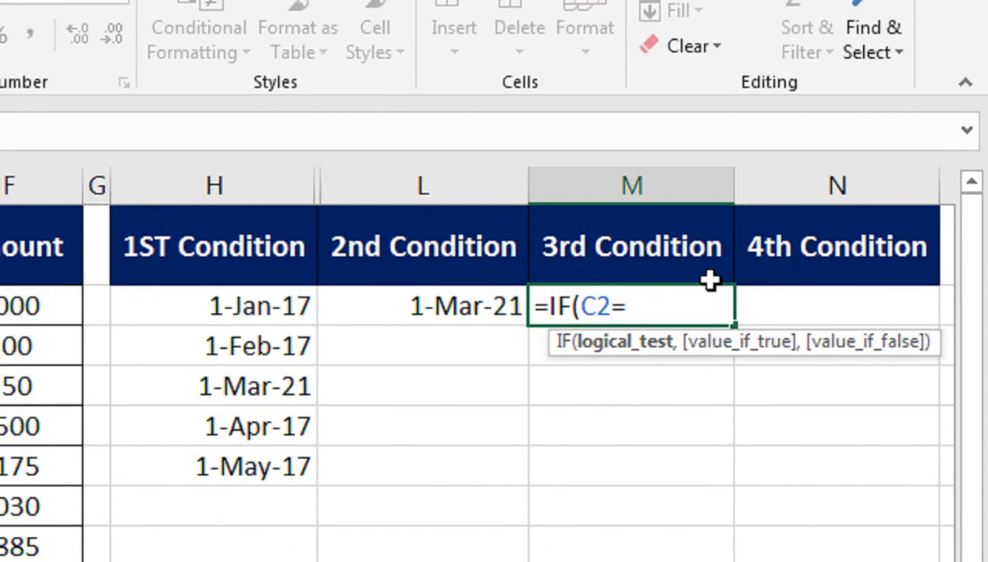
key(ctrl+v)
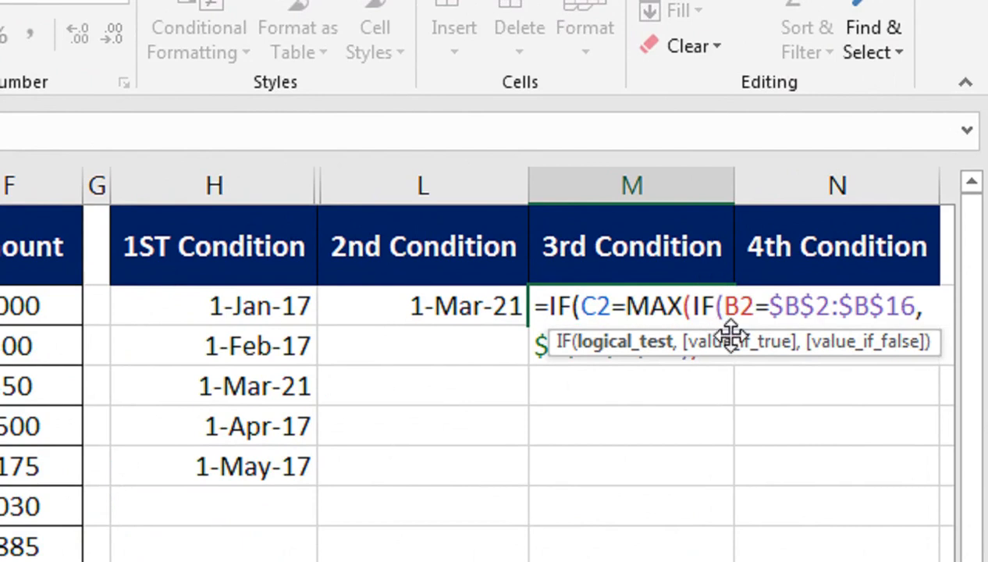
key(Left)
key(Left)
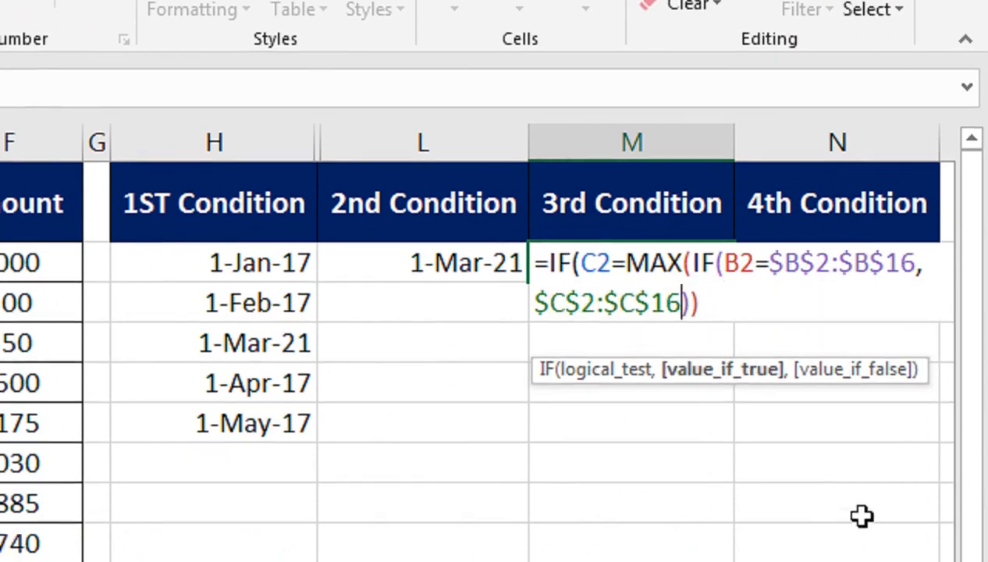
text(,"")
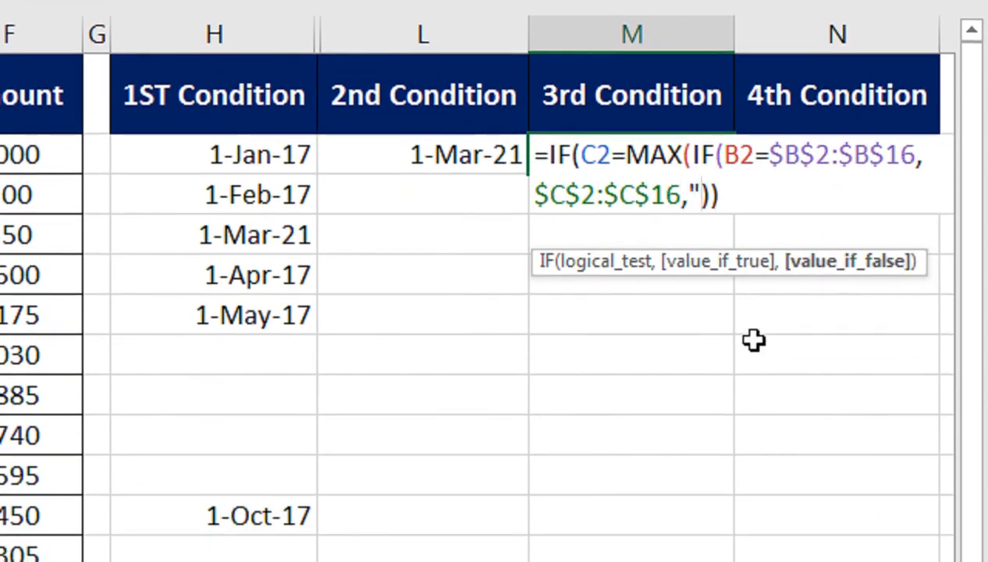
click(742, 203)
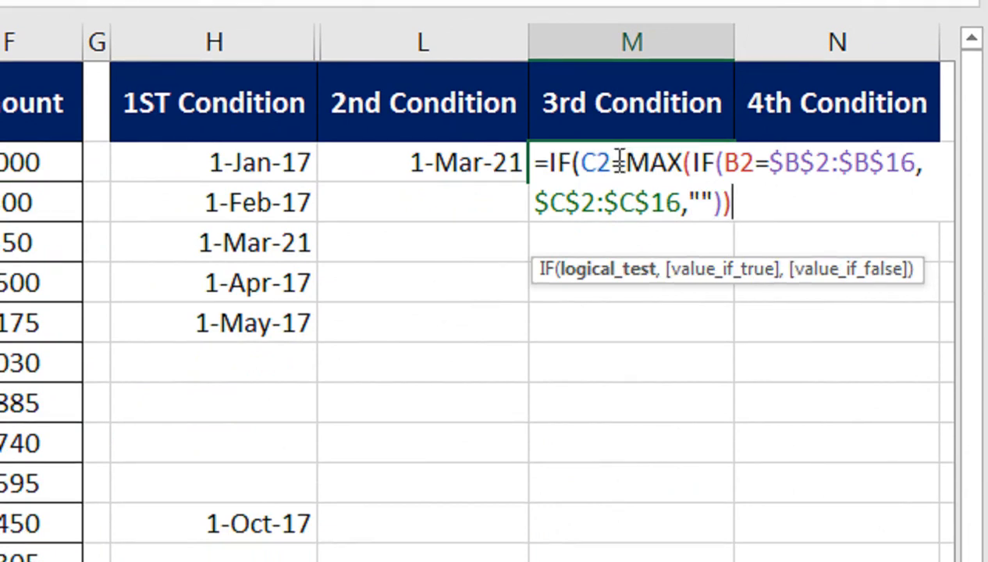
Complete the M2 formula with "LATEST" as the value if true and "" as the value if false, and enter it
text(,)
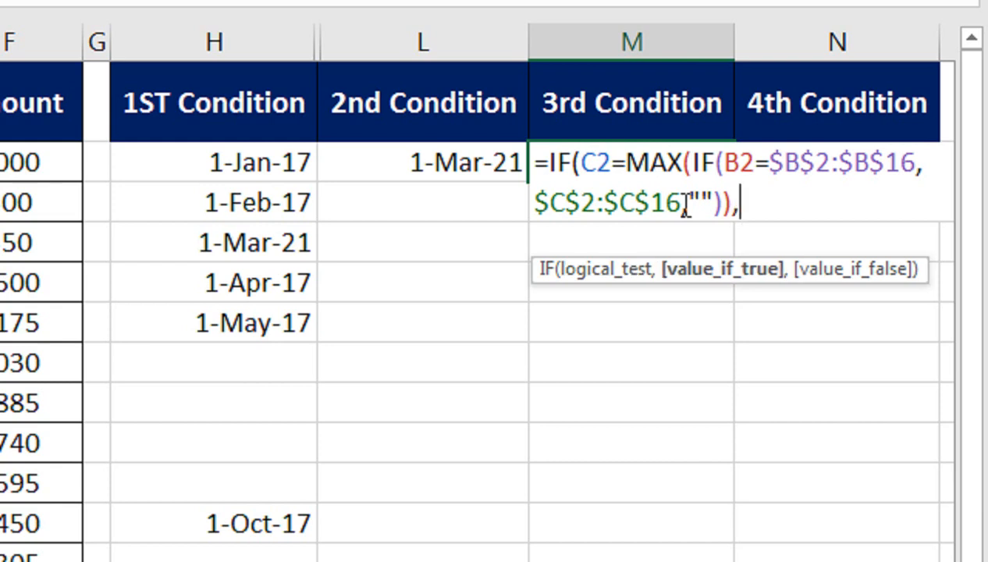
text(")
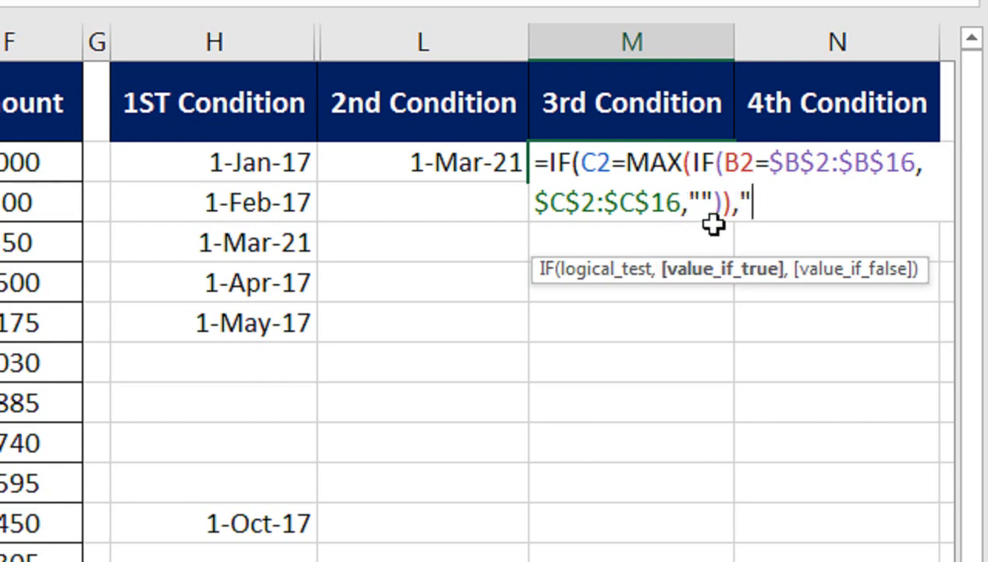
text(LATES)
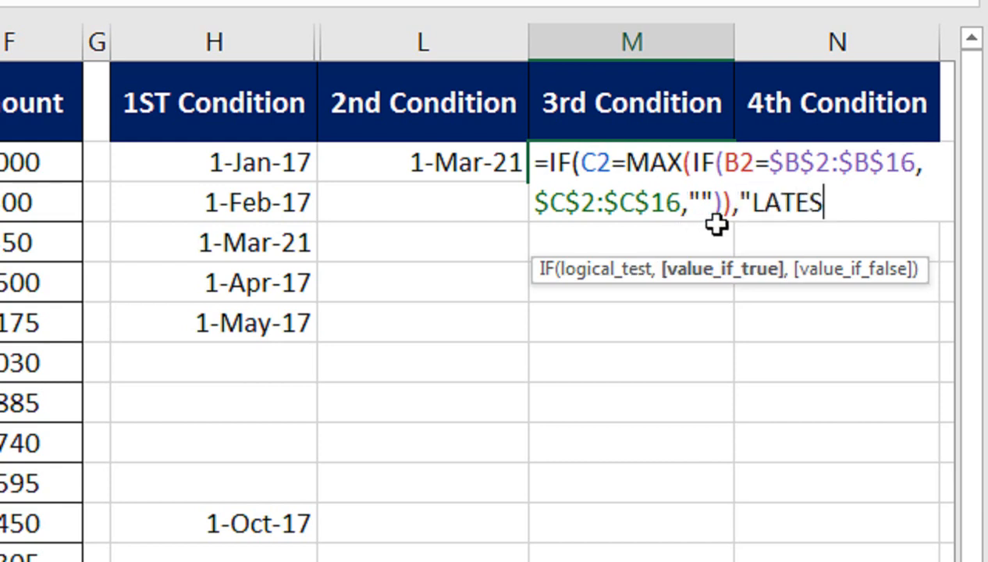
text(T")
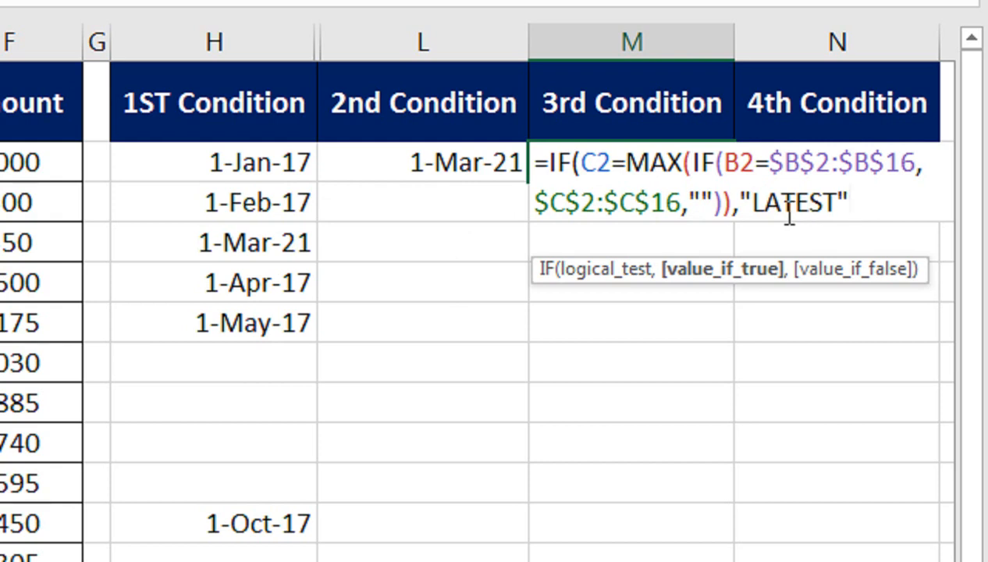
text(,"")
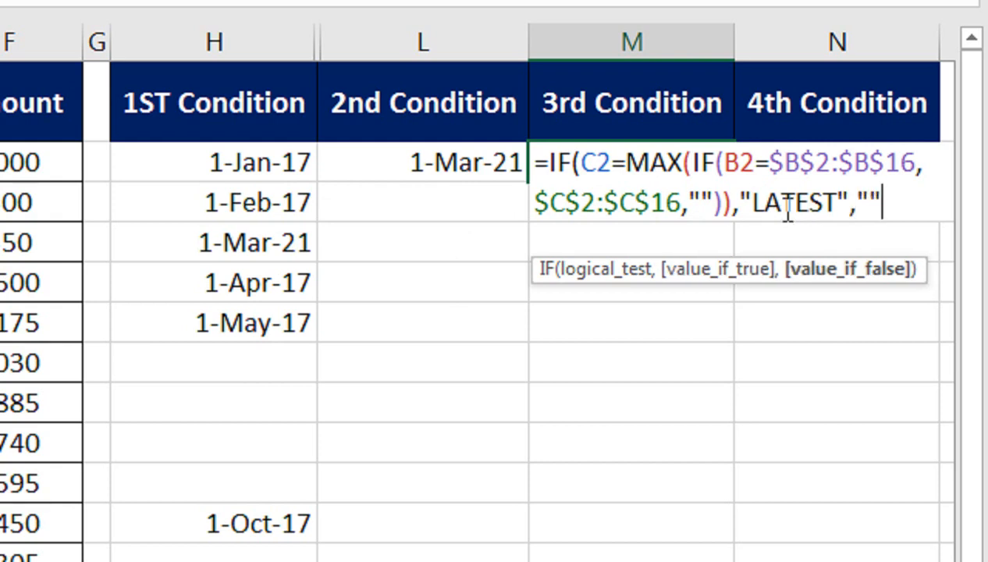
text())
key(Return)
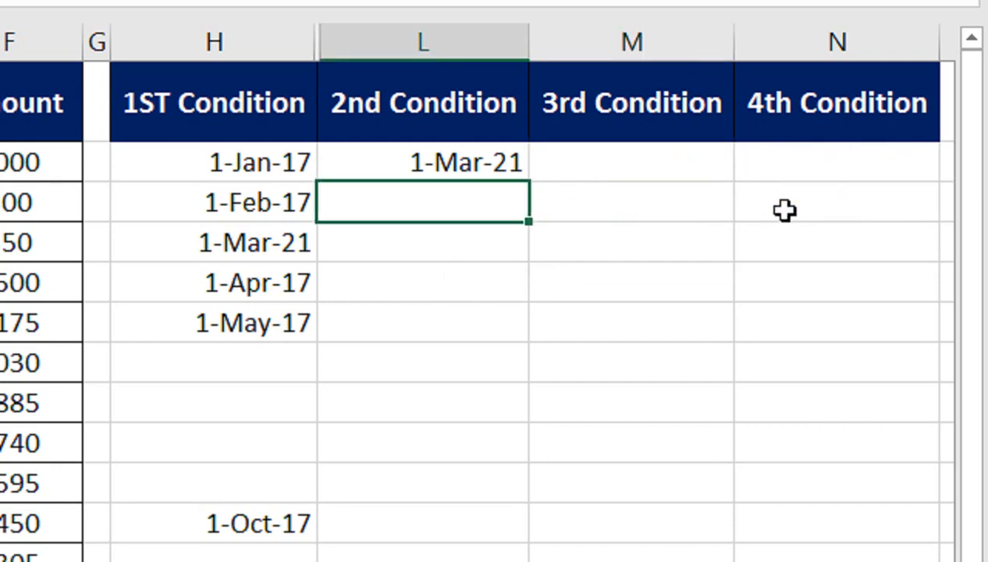
Re-enter the M2 formula as an array formula and fill it down to M16
key(Up)
key(Right)
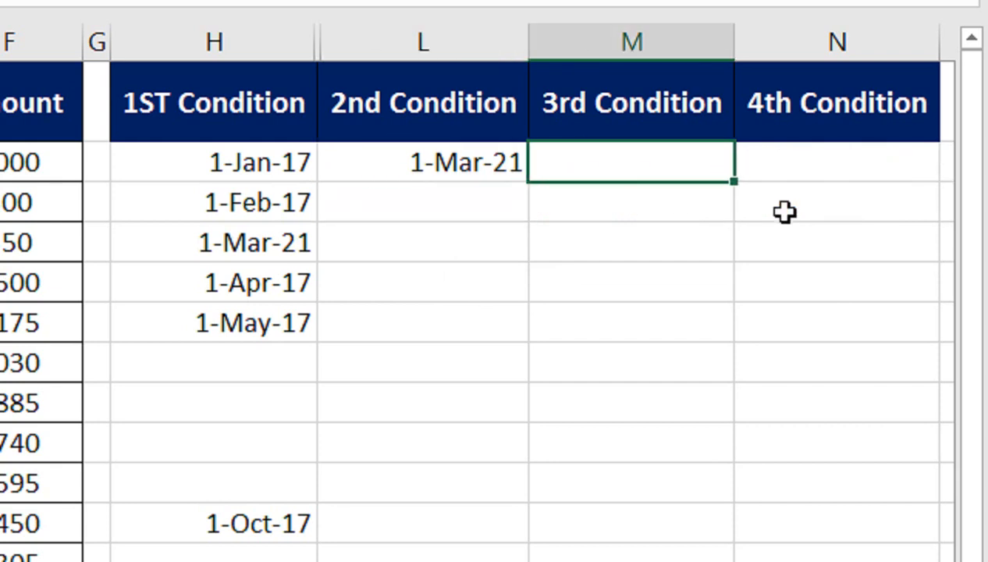
key(F2)
key(ctrl+shift+Return)
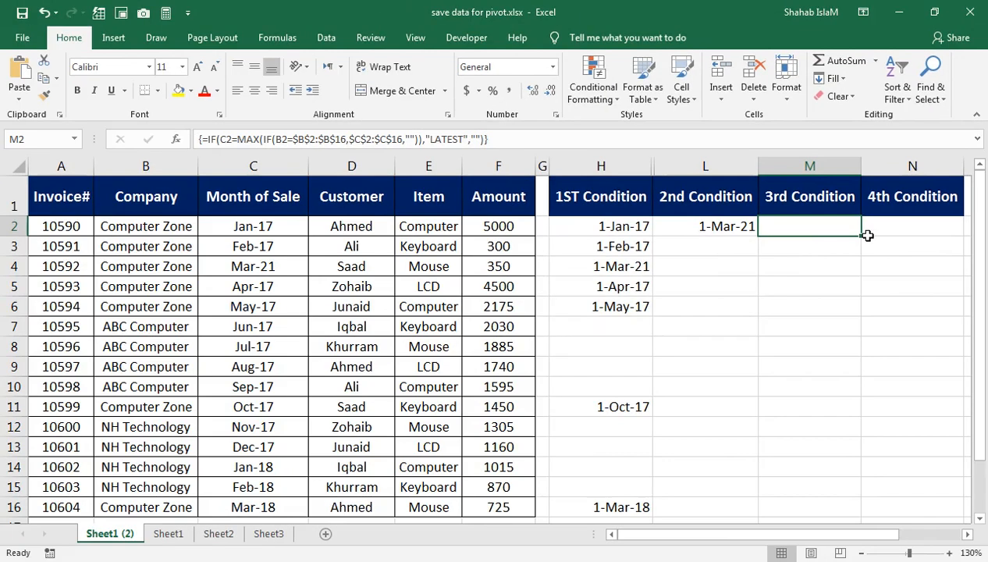
drag(860, 236, 829, 515)
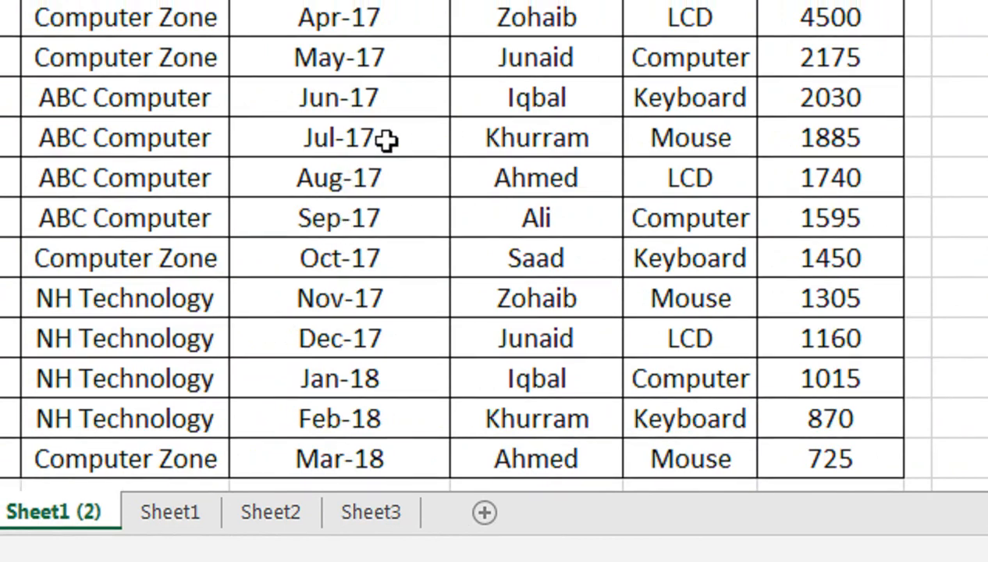
Change the Month of Sale date in C8 to 7/1/2020 to test the 3rd Condition formulas
click(386, 139)
double_click(387, 140)
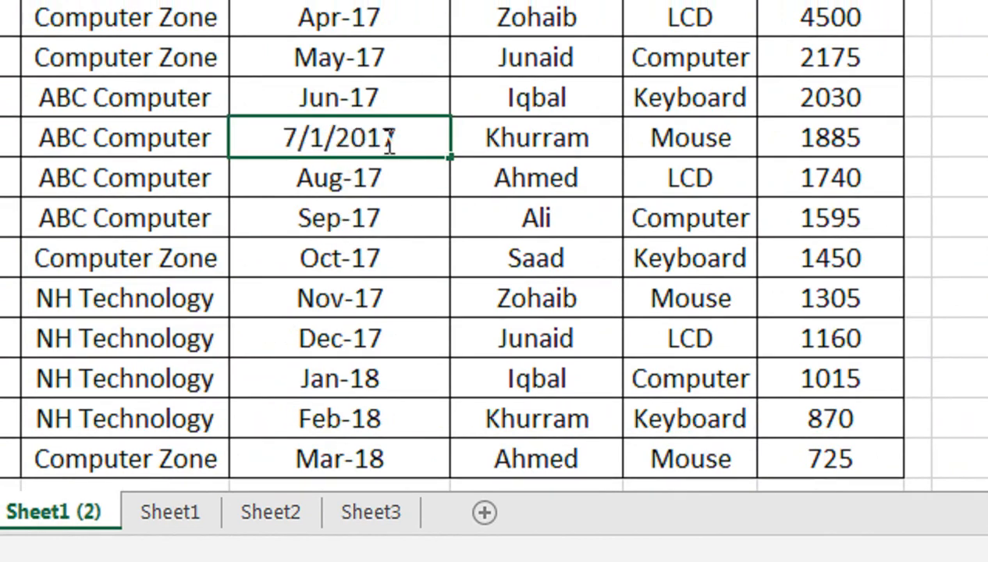
key(BackSpace)
key(BackSpace)
text(2)
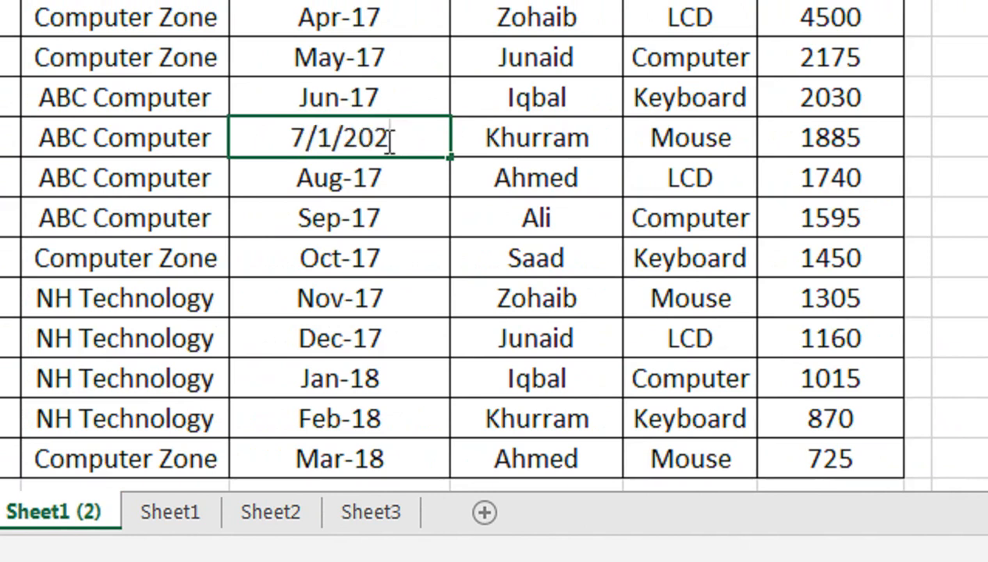
text(0)
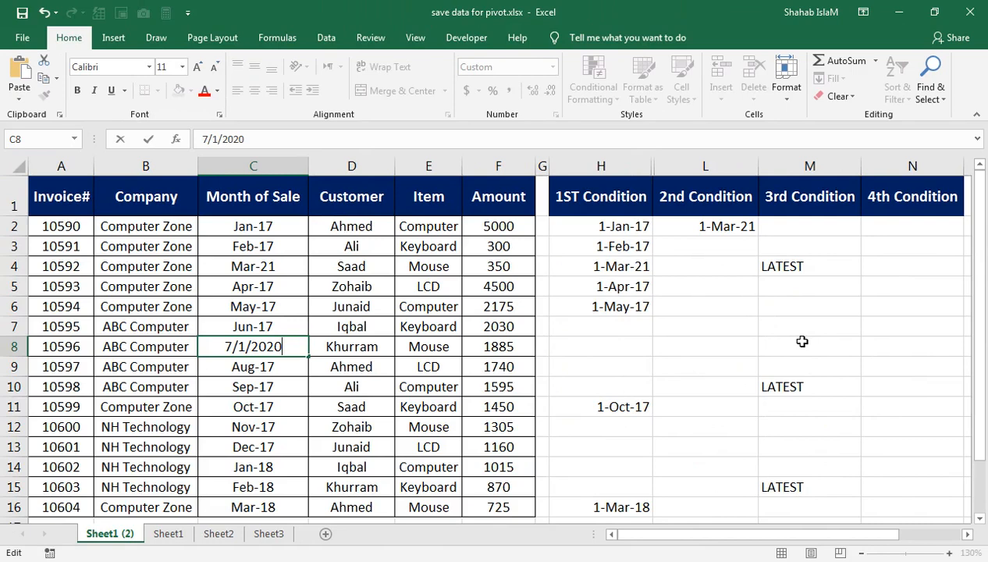
key(Return)
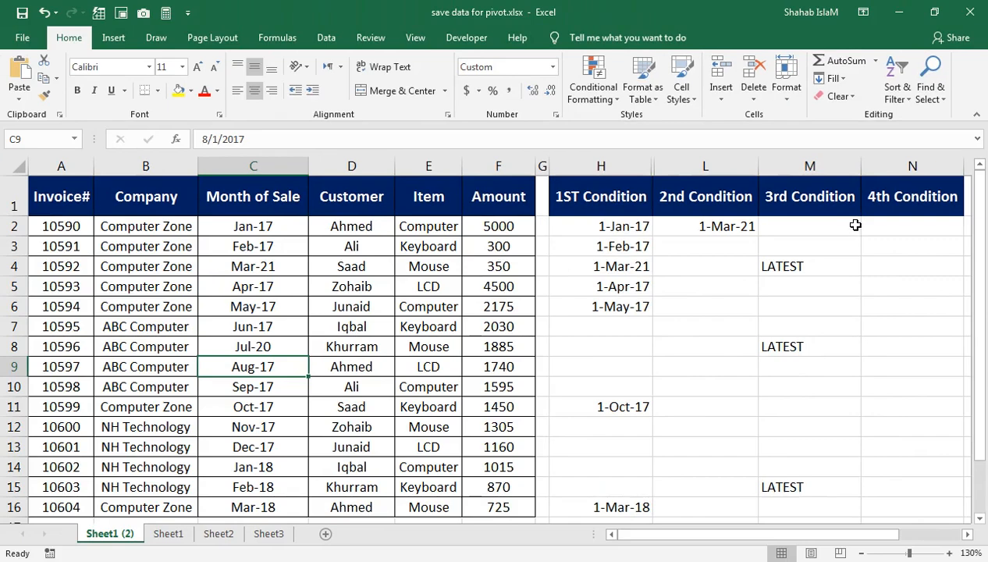
Examine the MAX(IF( formula in the 2nd Condition cell L2
click(746, 54)
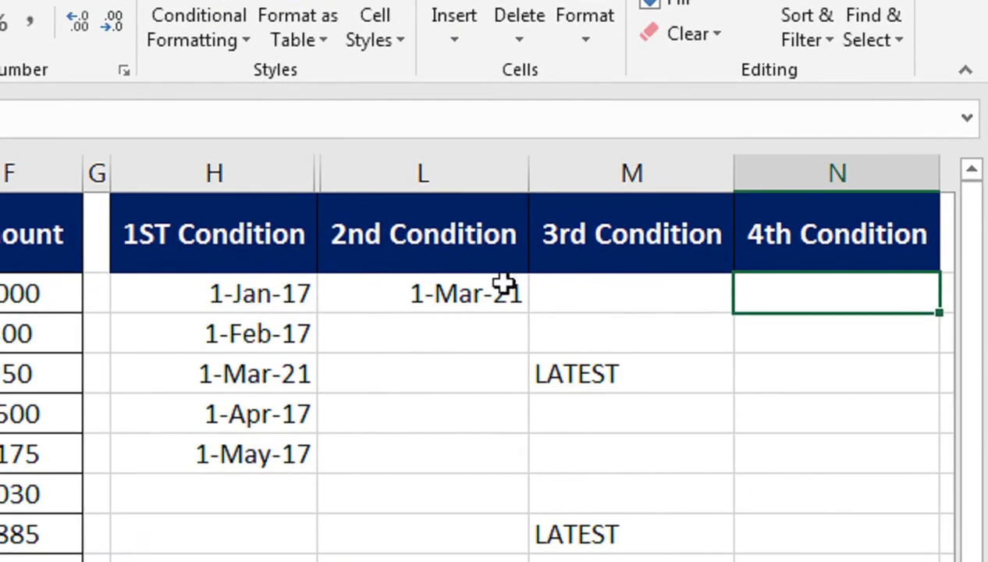
click(386, 294)
key(F2)
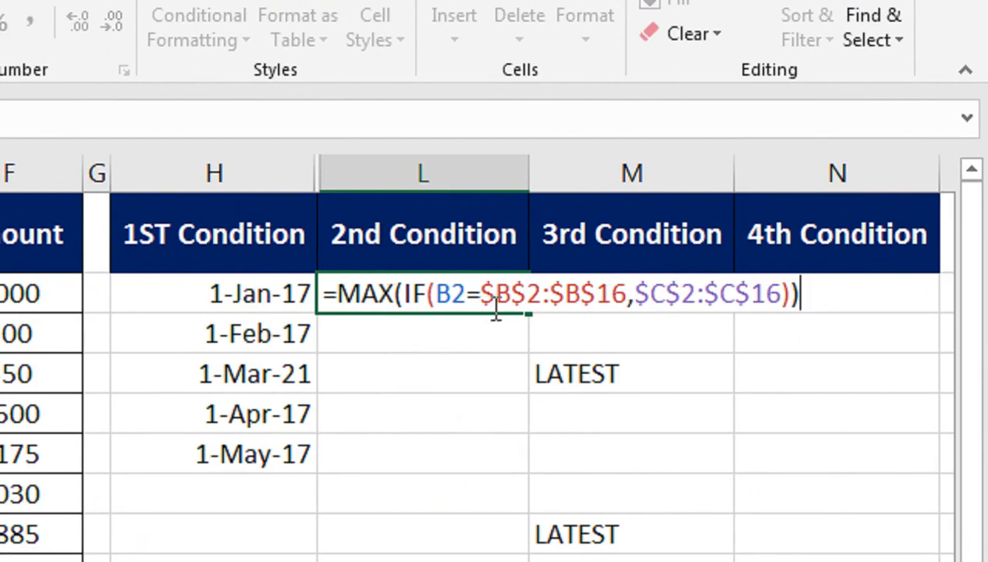
key(ctrl+shift+Return)
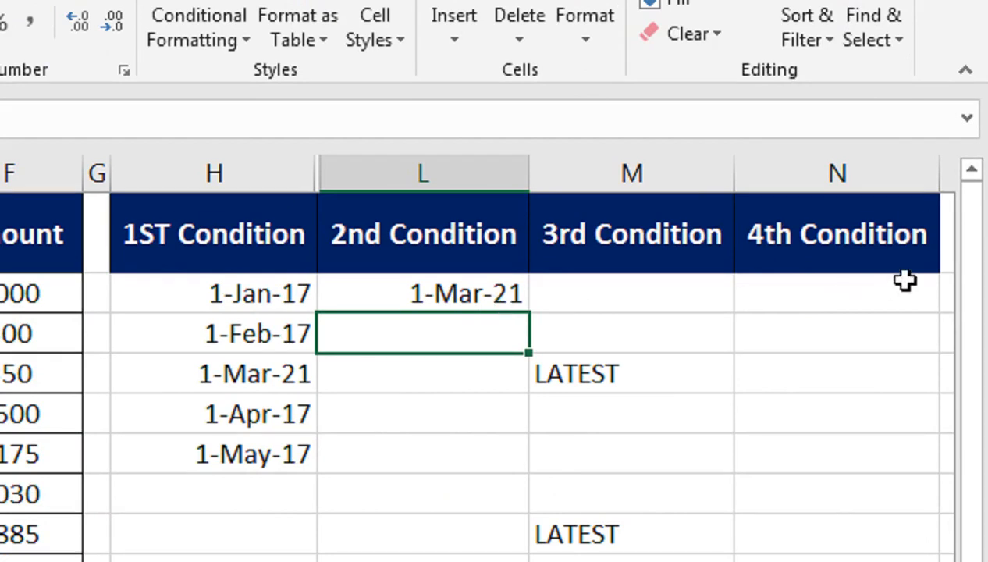
click(853, 295)
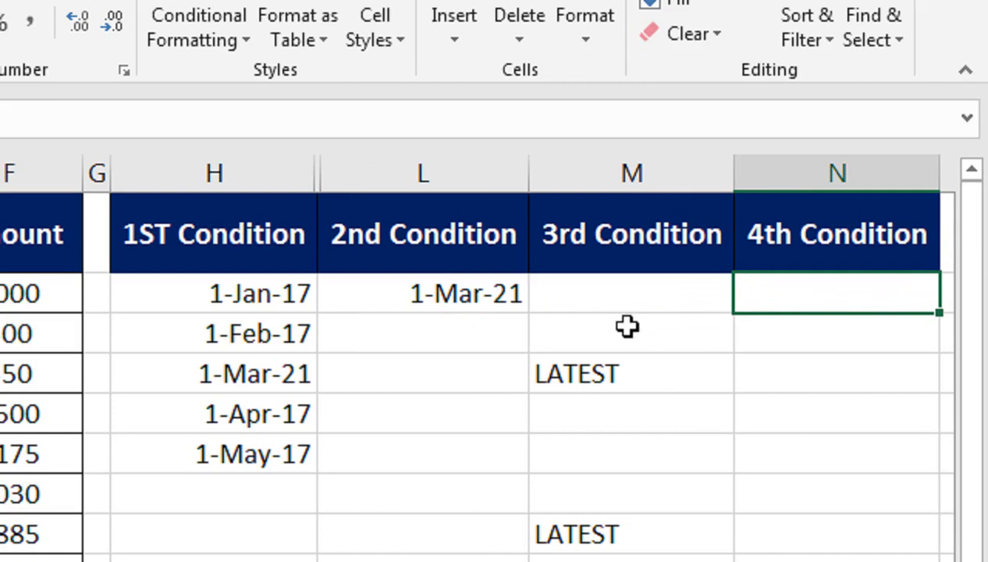
text(MAXIF)
key(BackSpace)
key(BackSpace)
key(BackSpace)
key(BackSpace)
key(BackSpace)
Start a MAXIFS formula in N2 with the Month of Sale range C2:C16 as the max range
text(=MAXI)
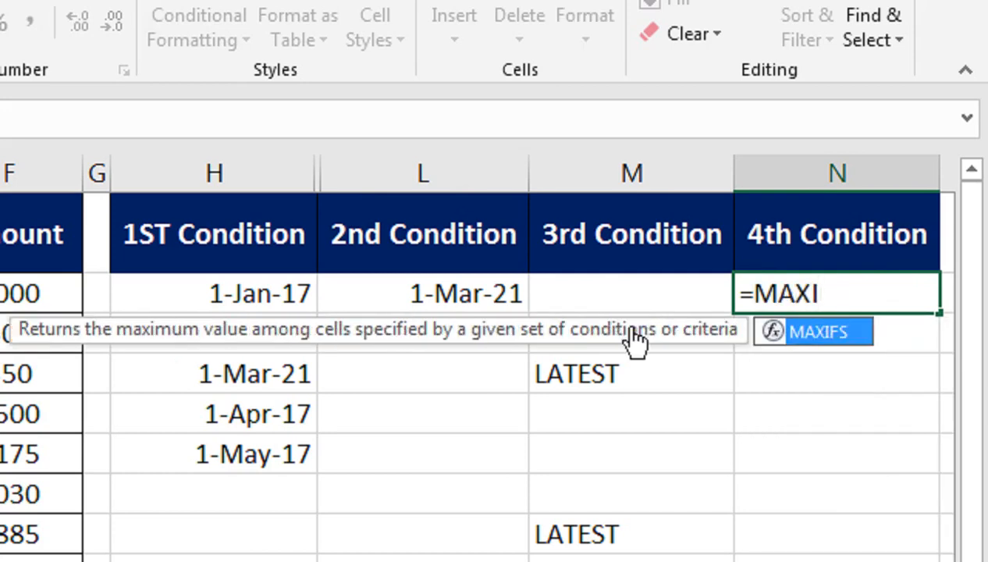
key(Tab)
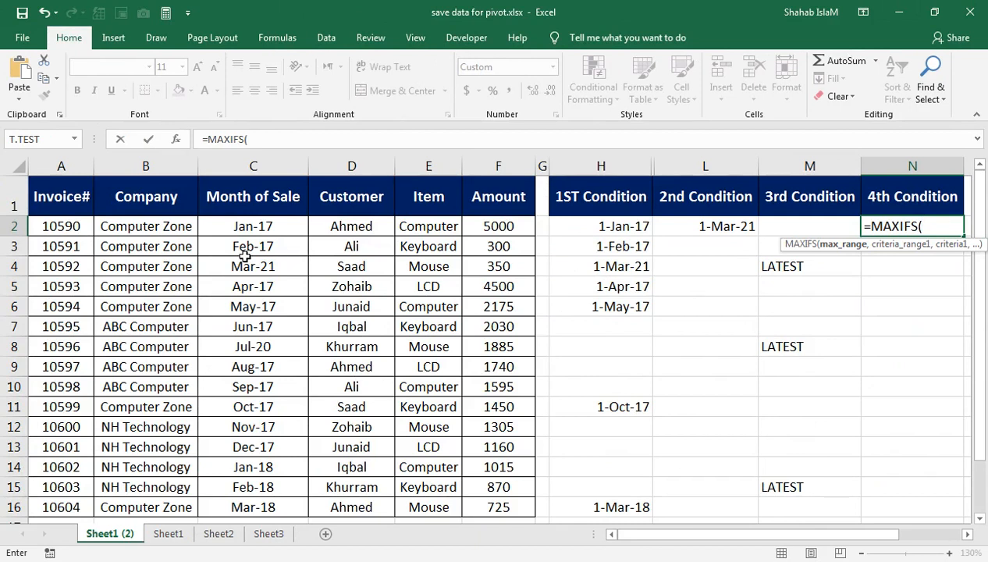
click(241, 226)
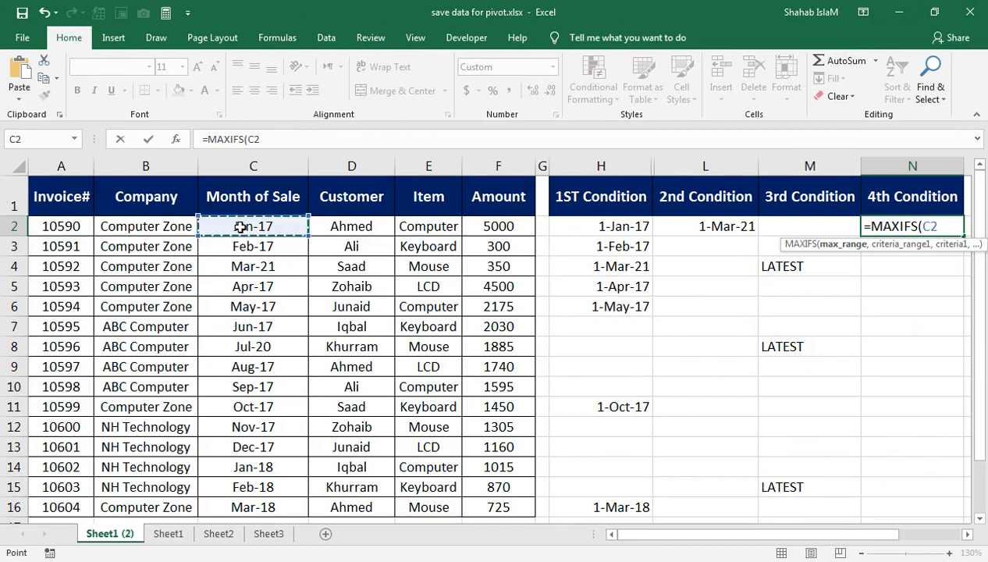
key(ctrl+shift+Down)
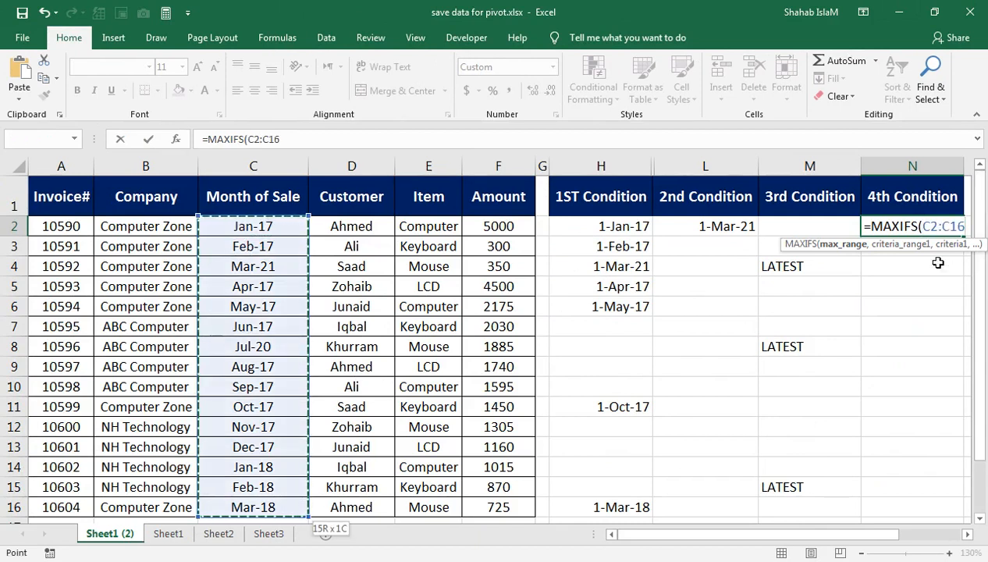
text(,)
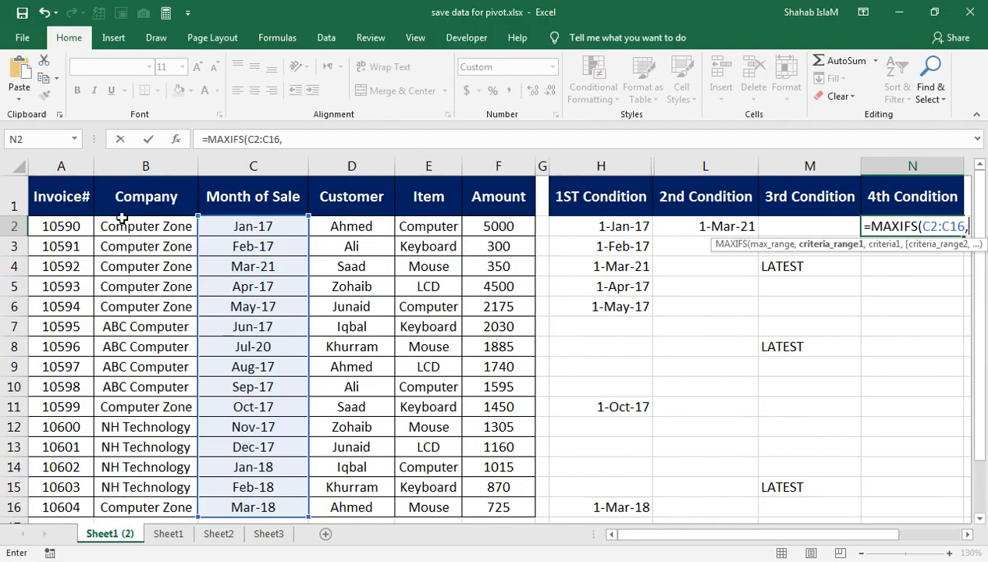
Use the Company range B2:B16 as criteria range and B2 as criterion, and enter =MAXIFS(C2:C16,B2:B16,B2) in N2
click(136, 227)
key(ctrl+shift+Down)
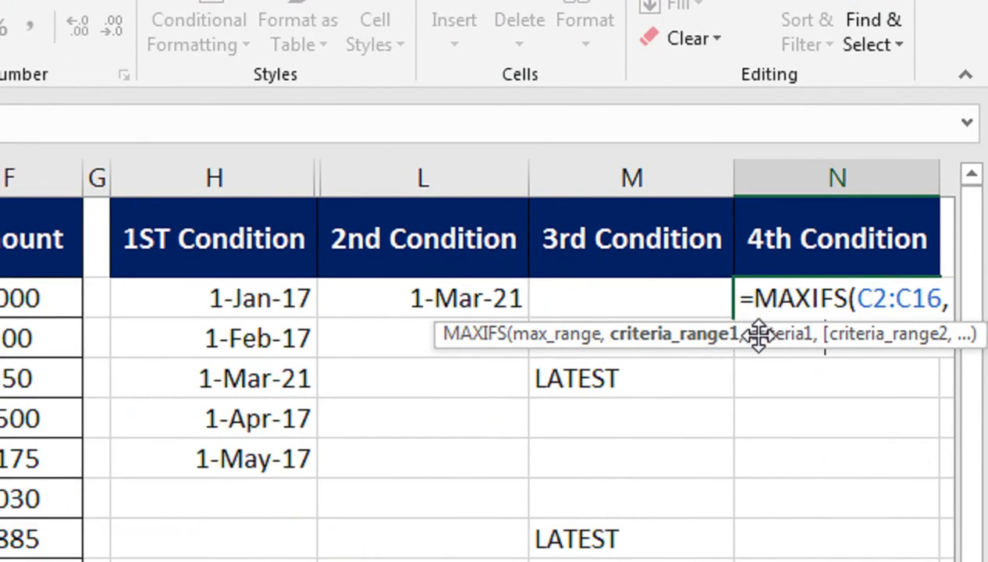
text(,)
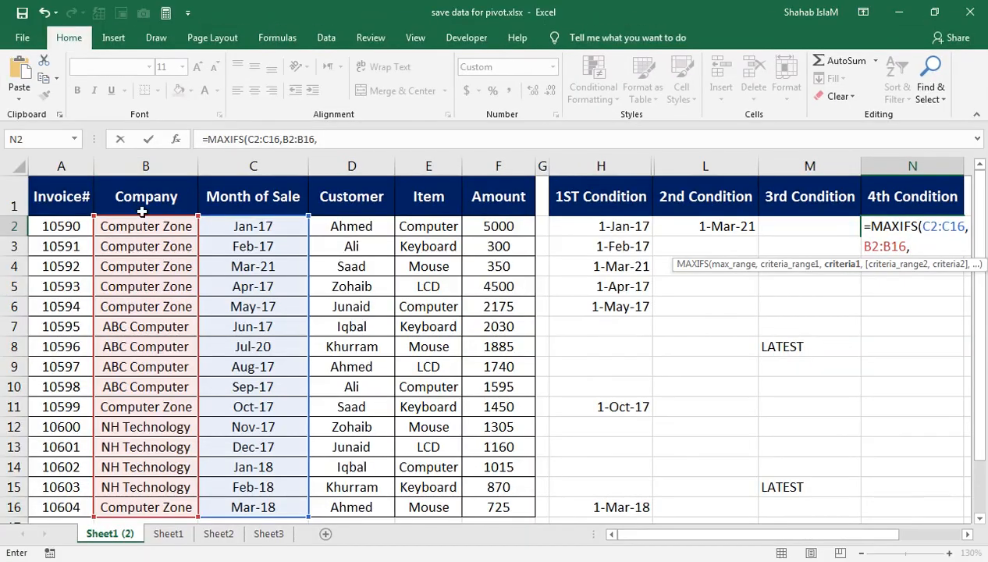
click(141, 223)
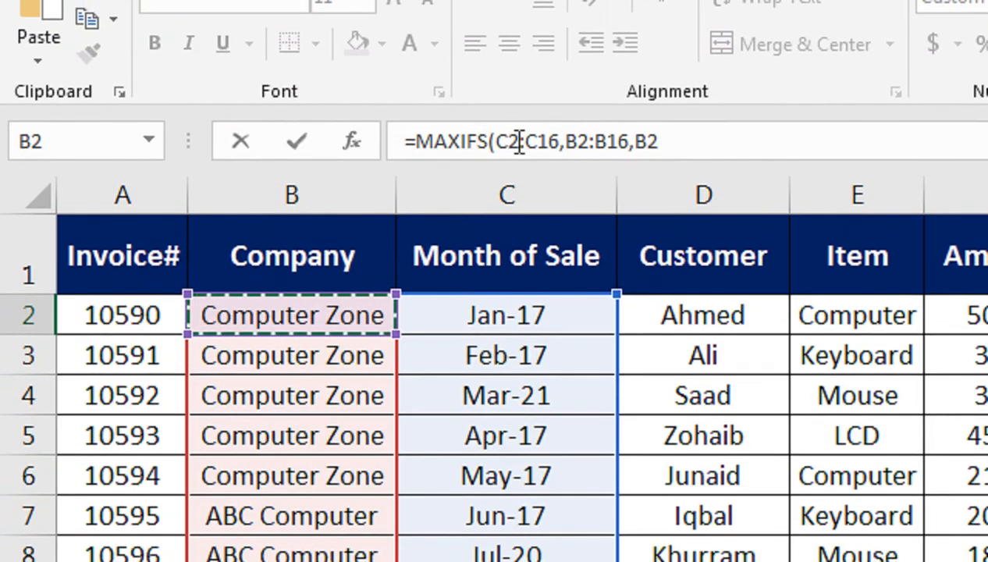
text())
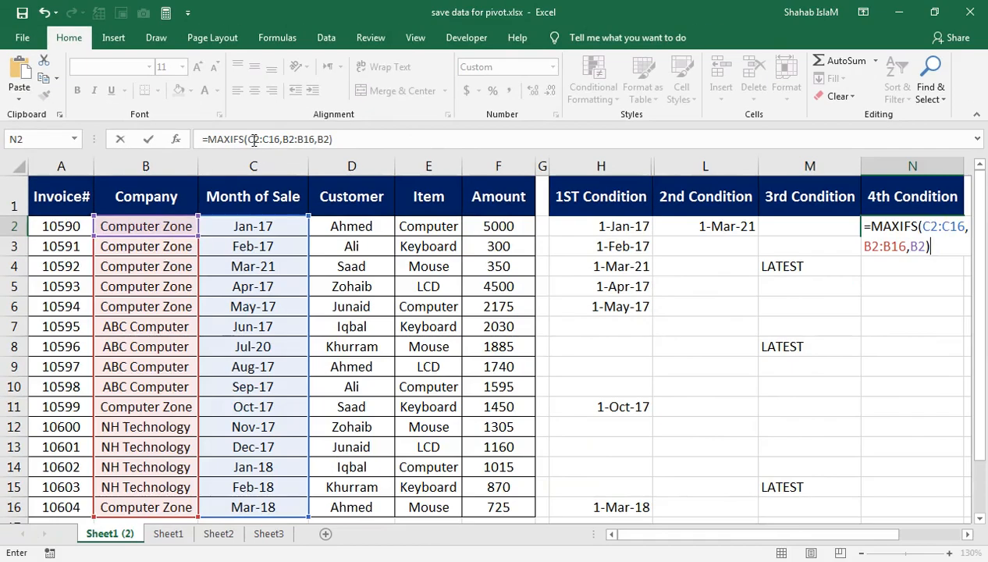
key(Return)
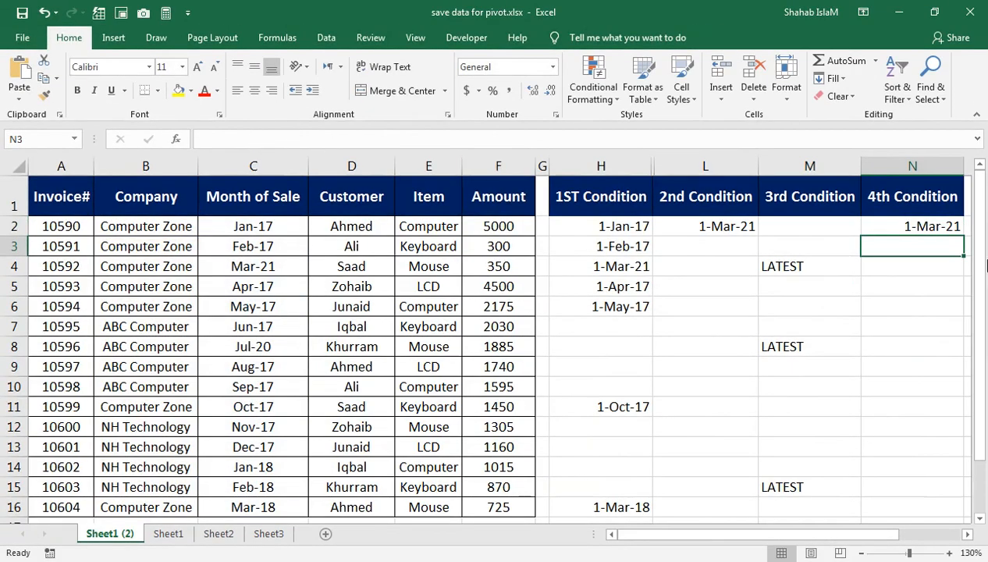
click(914, 226)
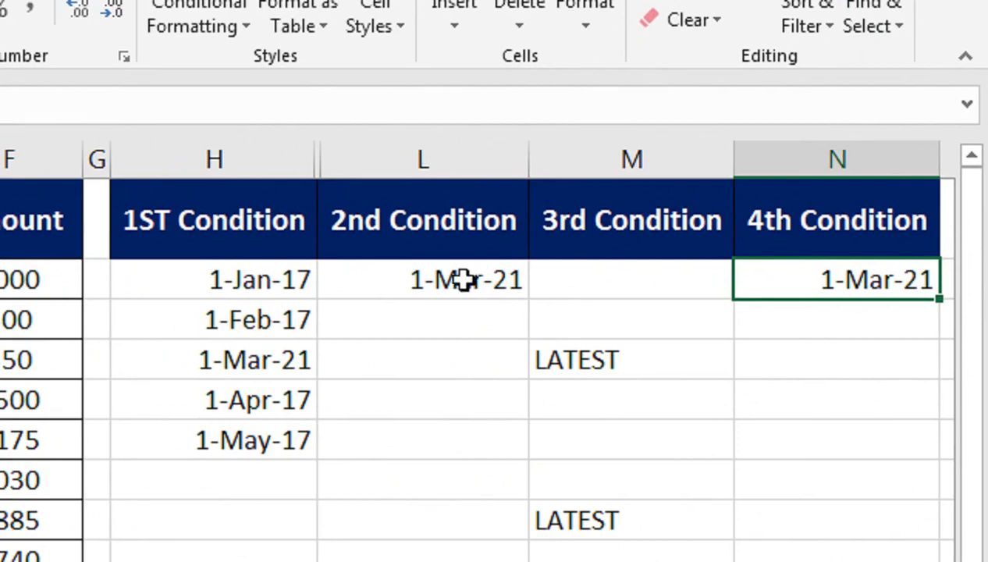